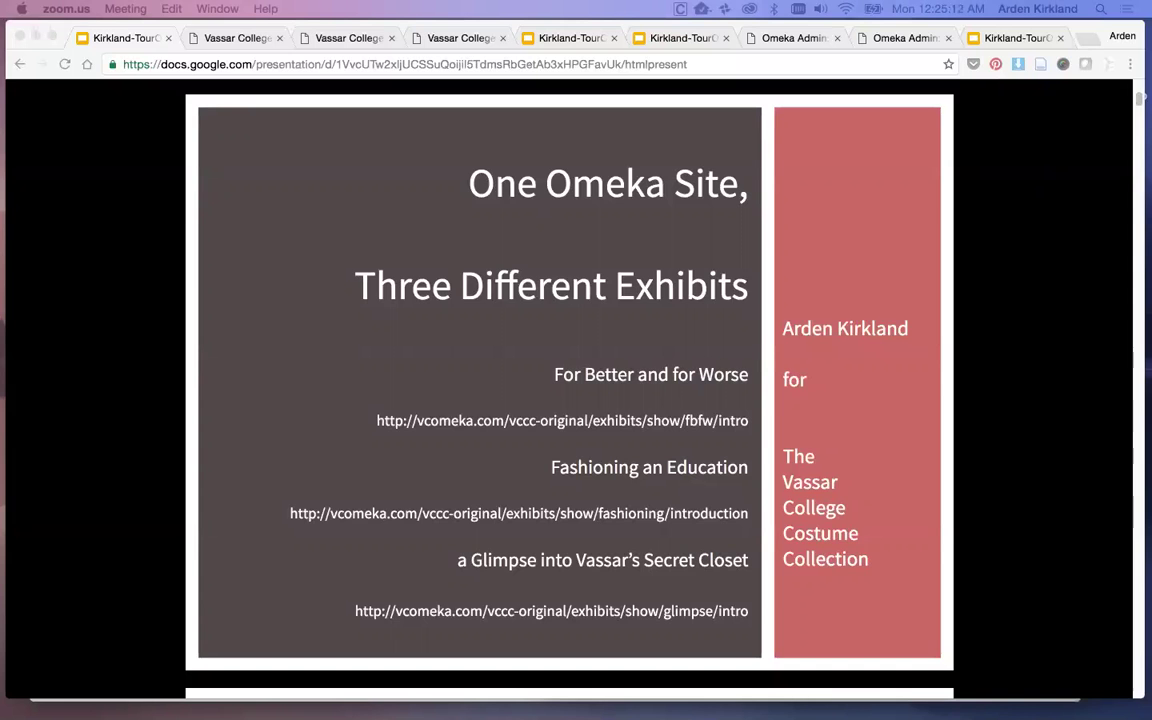
Glance at the For Better and For Worse, Fashioning an Education and Secret Closet exhibits, ending on the 1954 wedding dress
{"action": "left_click", "coordinate": [240, 40]}
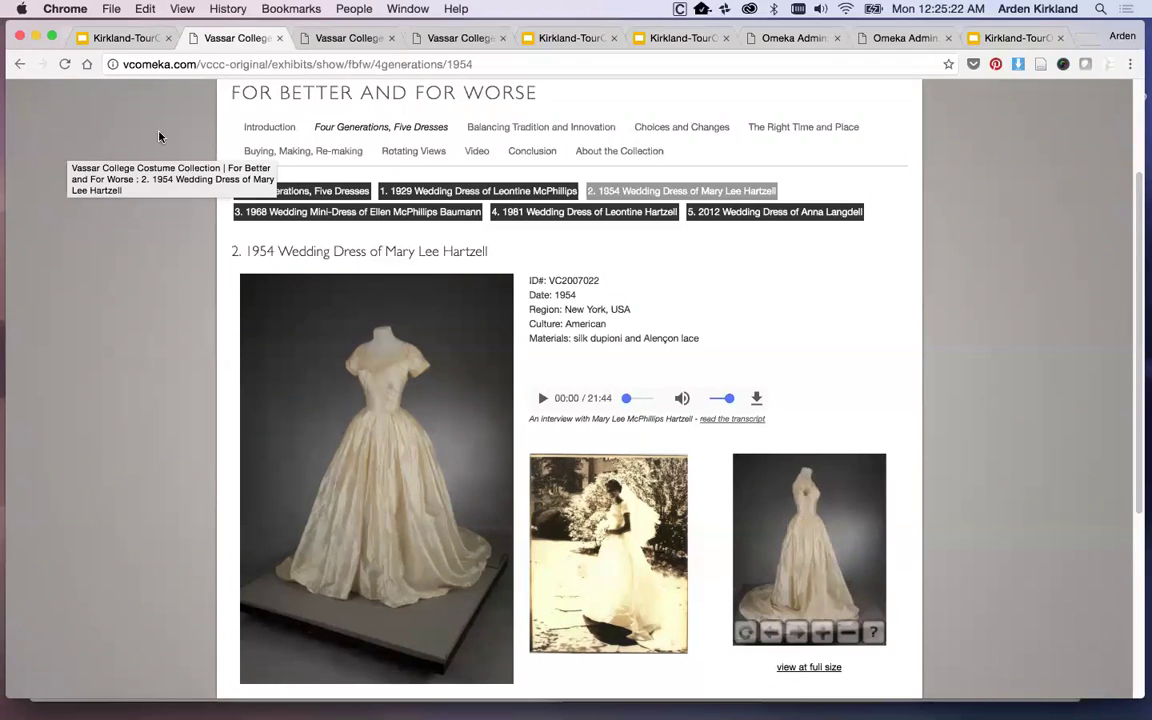
{"action": "left_click", "coordinate": [365, 40]}
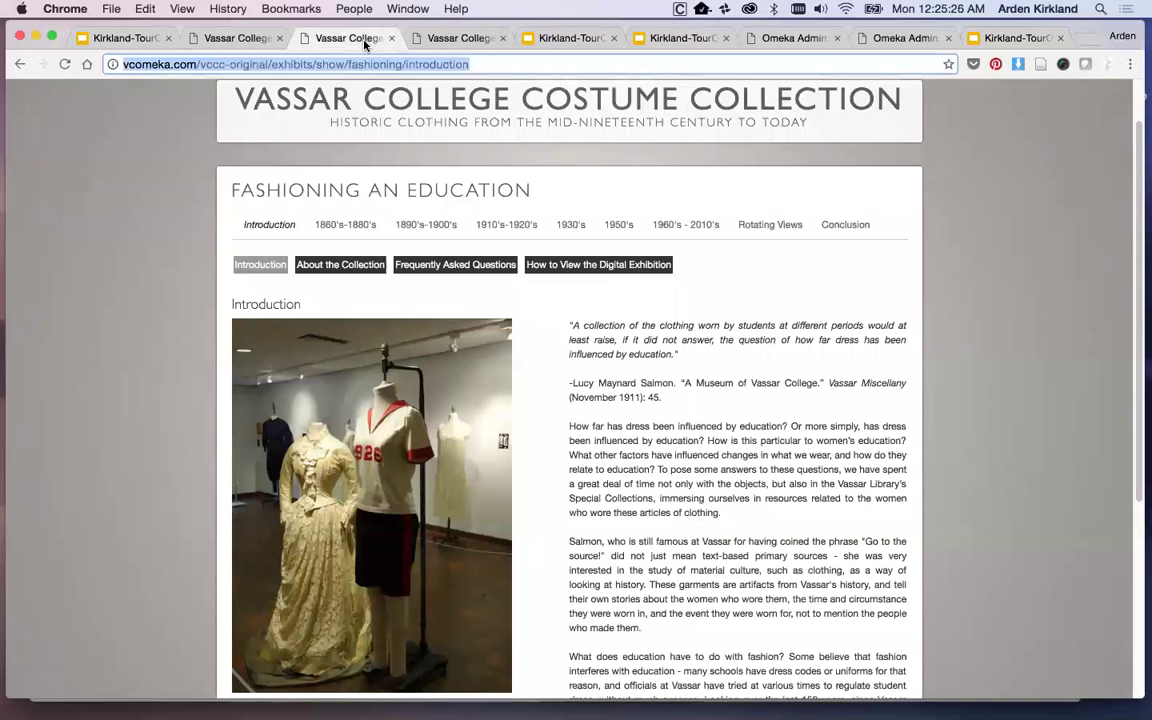
{"action": "left_click", "coordinate": [445, 38]}
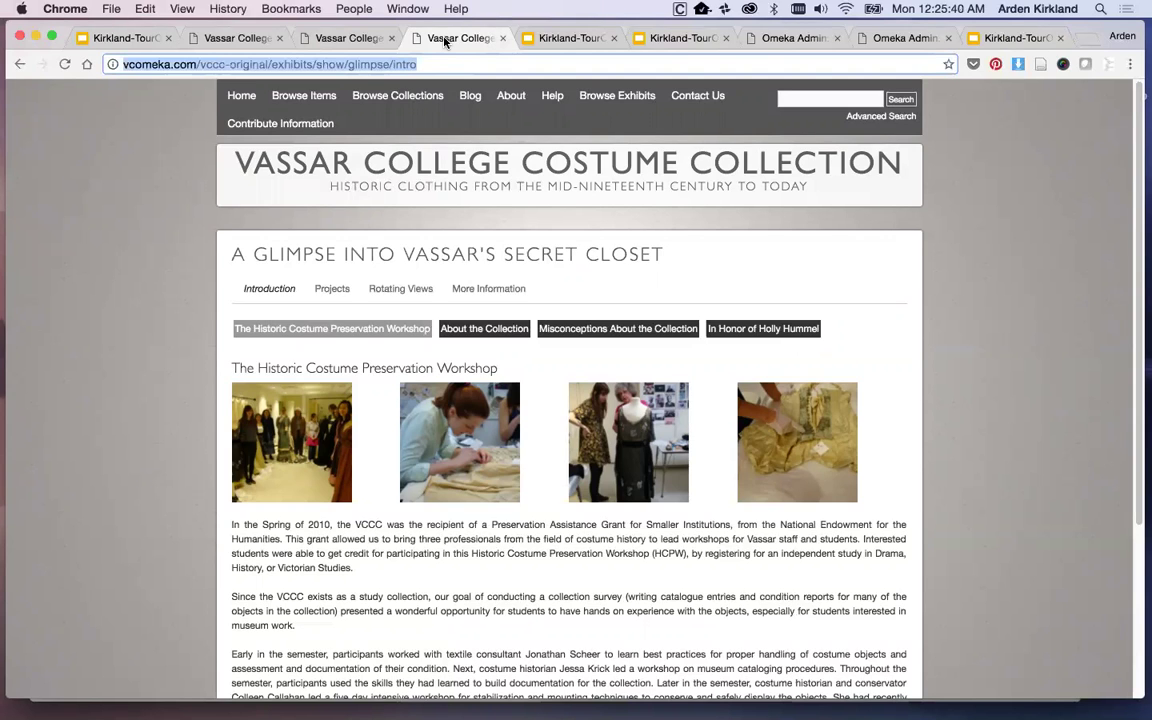
{"action": "left_click", "coordinate": [343, 39]}
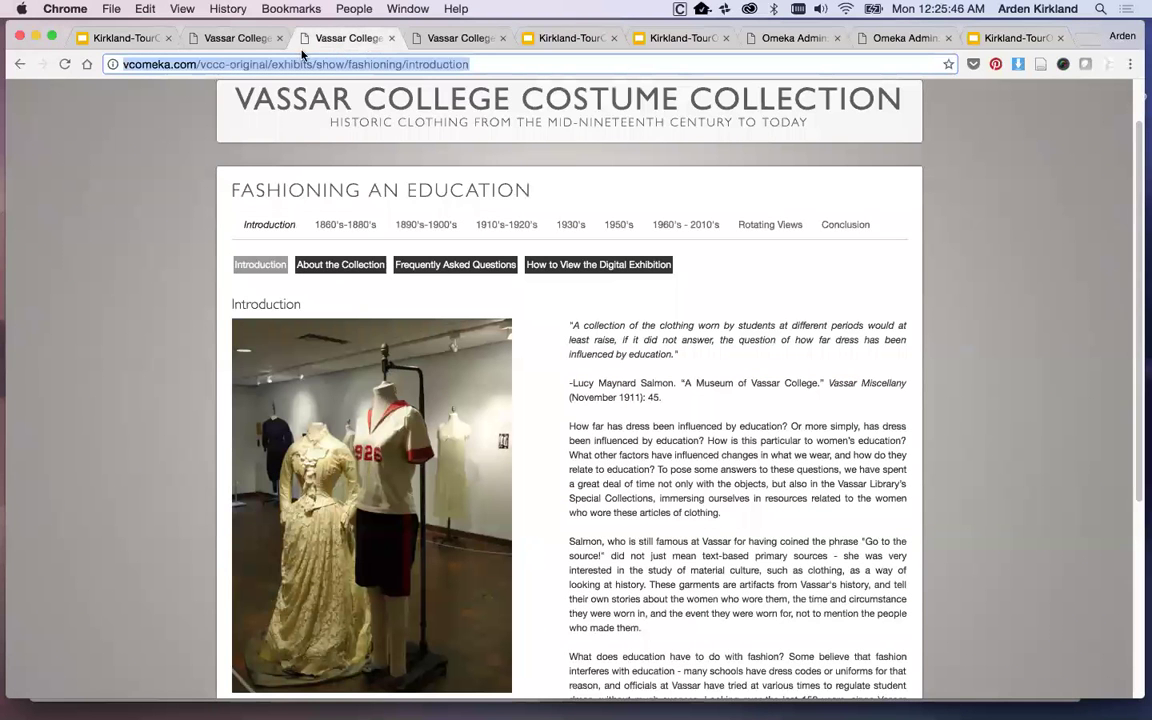
{"action": "scroll", "coordinate": [178, 157], "scroll_direction": "up", "scroll_amount": 1}
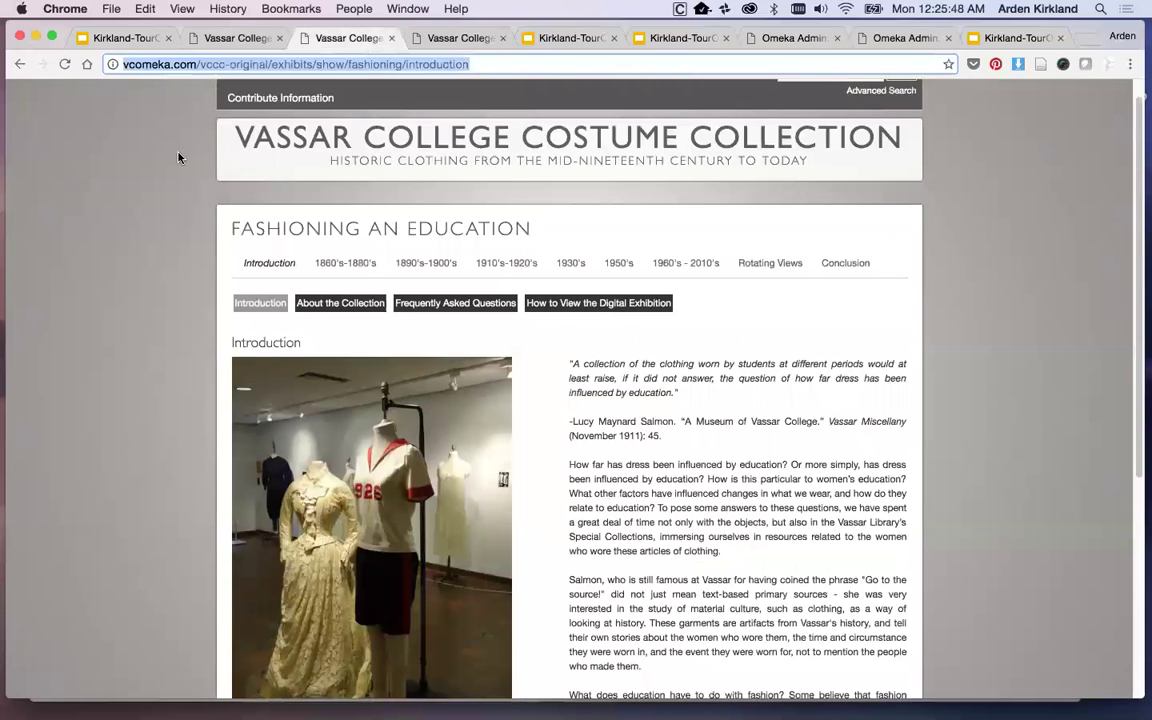
{"action": "left_click", "coordinate": [232, 40]}
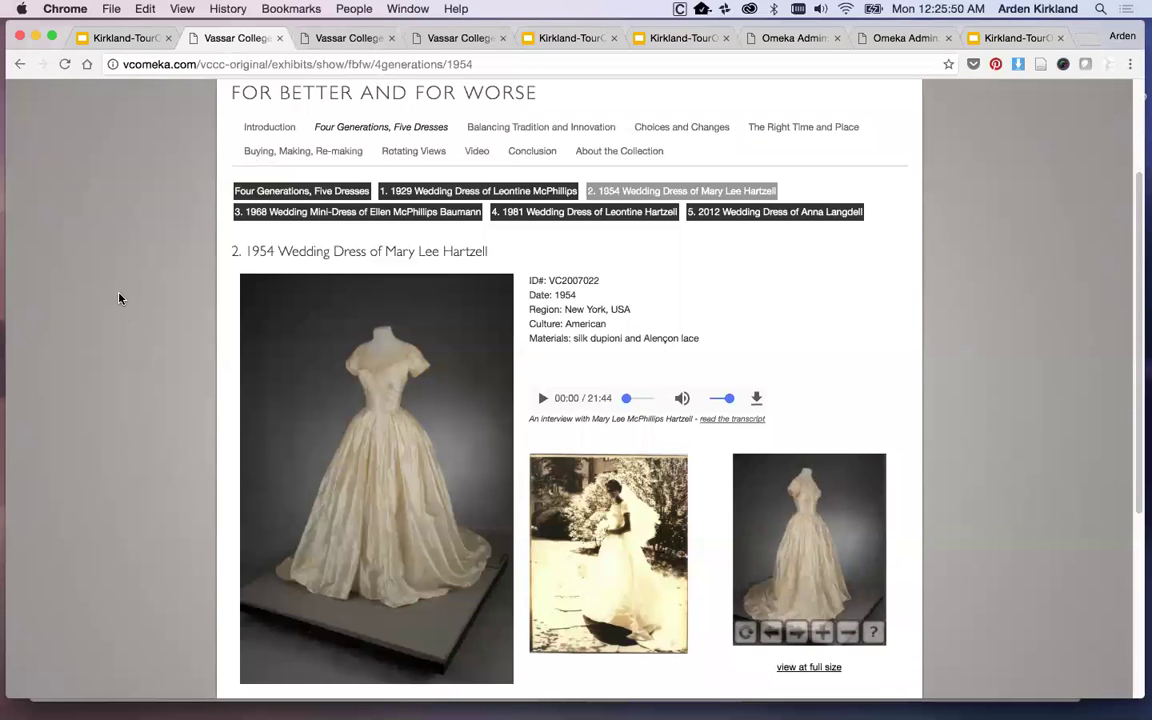
Scroll through the 1954 wedding dress page's gown photograph, period bridal photo and rotating view
{"action": "scroll", "coordinate": [120, 298], "scroll_direction": "up", "scroll_amount": 3}
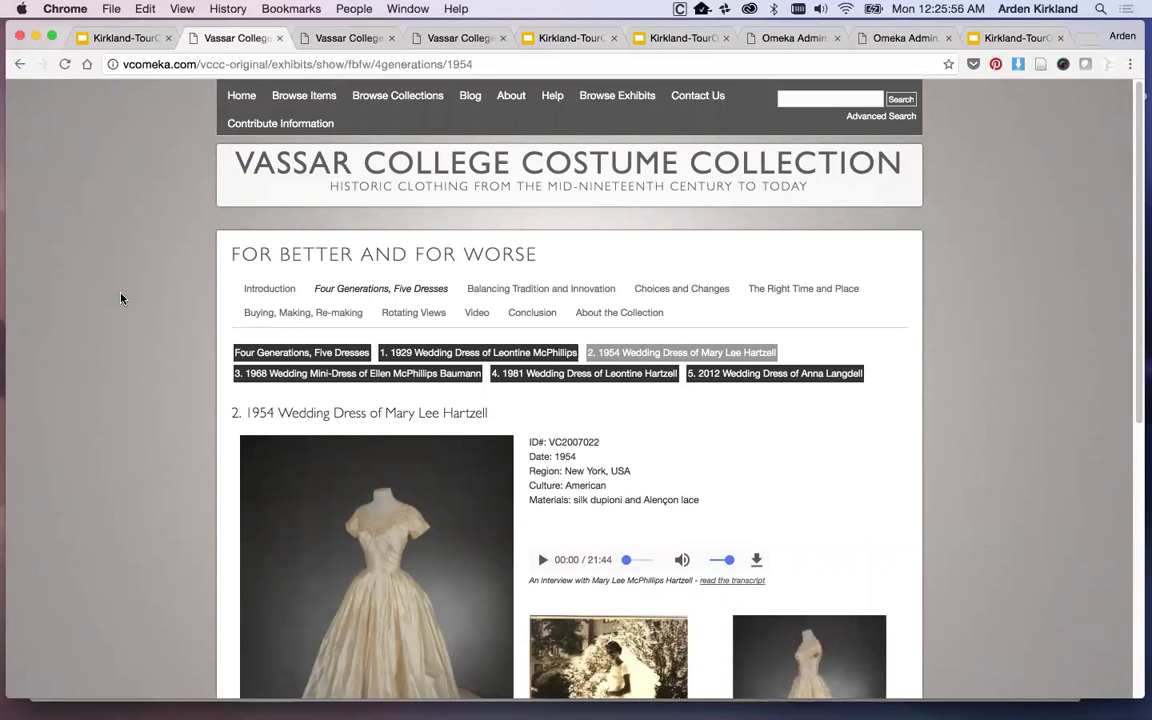
{"action": "scroll", "coordinate": [158, 250], "scroll_direction": "down", "scroll_amount": 1}
{"action": "scroll", "coordinate": [158, 250], "scroll_direction": "down", "scroll_amount": 5}
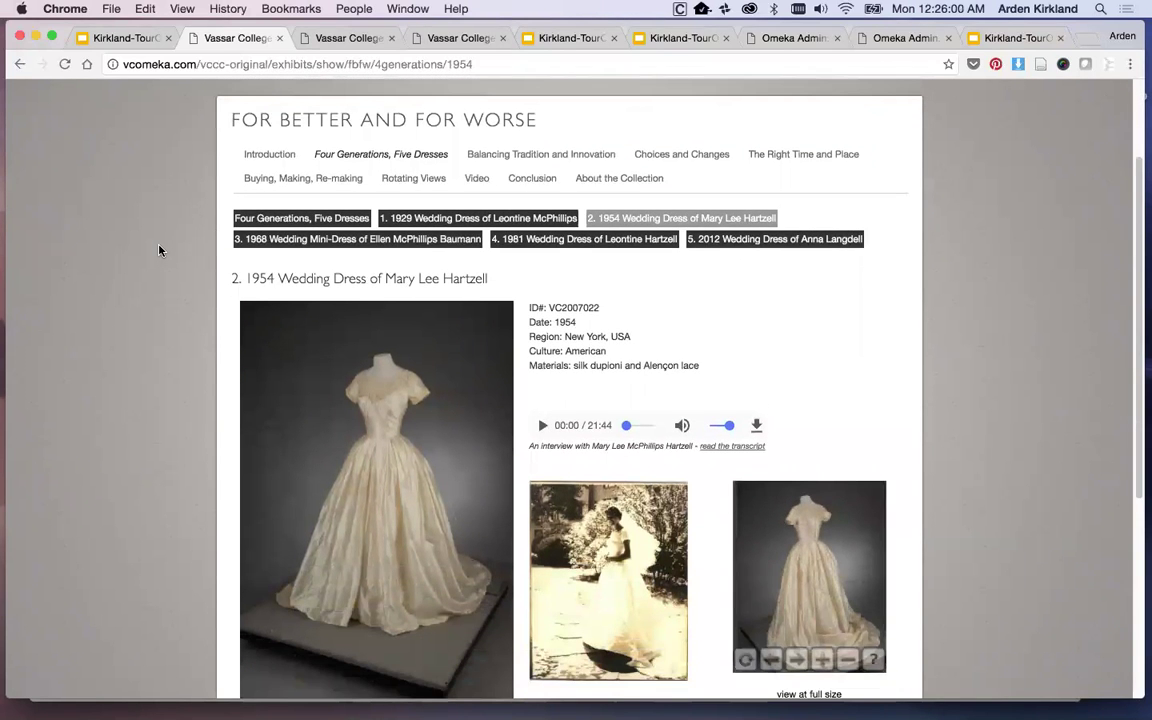
{"action": "scroll", "coordinate": [158, 250], "scroll_direction": "down", "scroll_amount": 2}
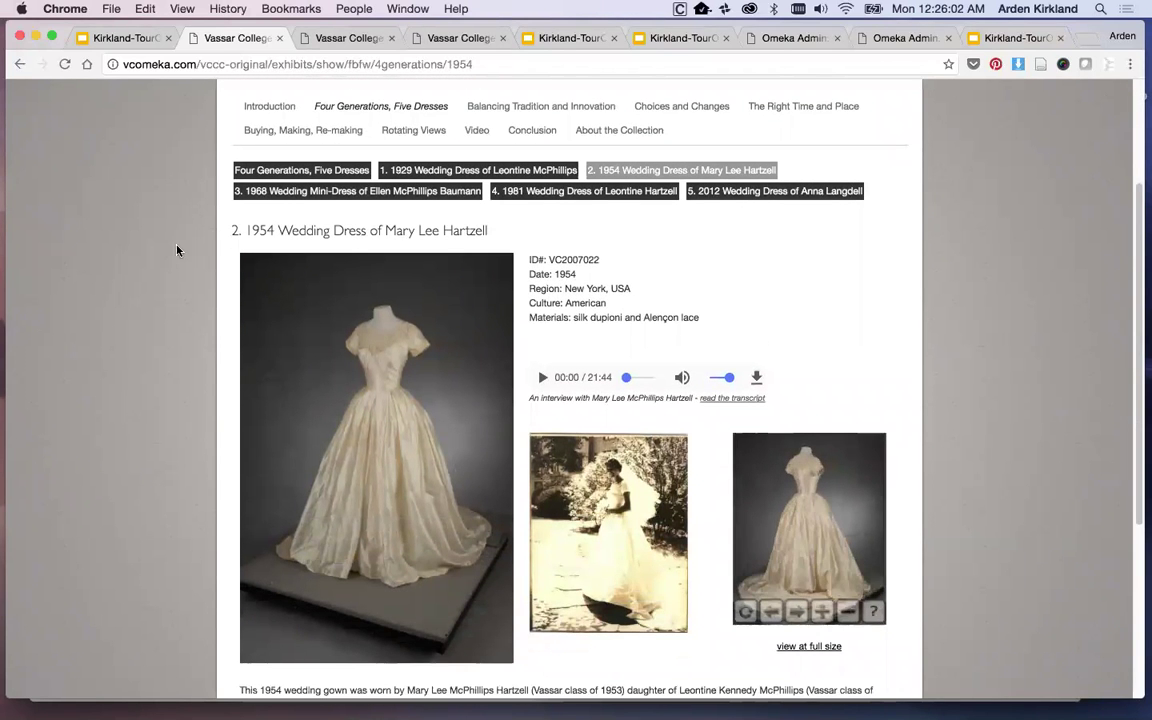
{"action": "scroll", "coordinate": [175, 271], "scroll_direction": "up", "scroll_amount": 1}
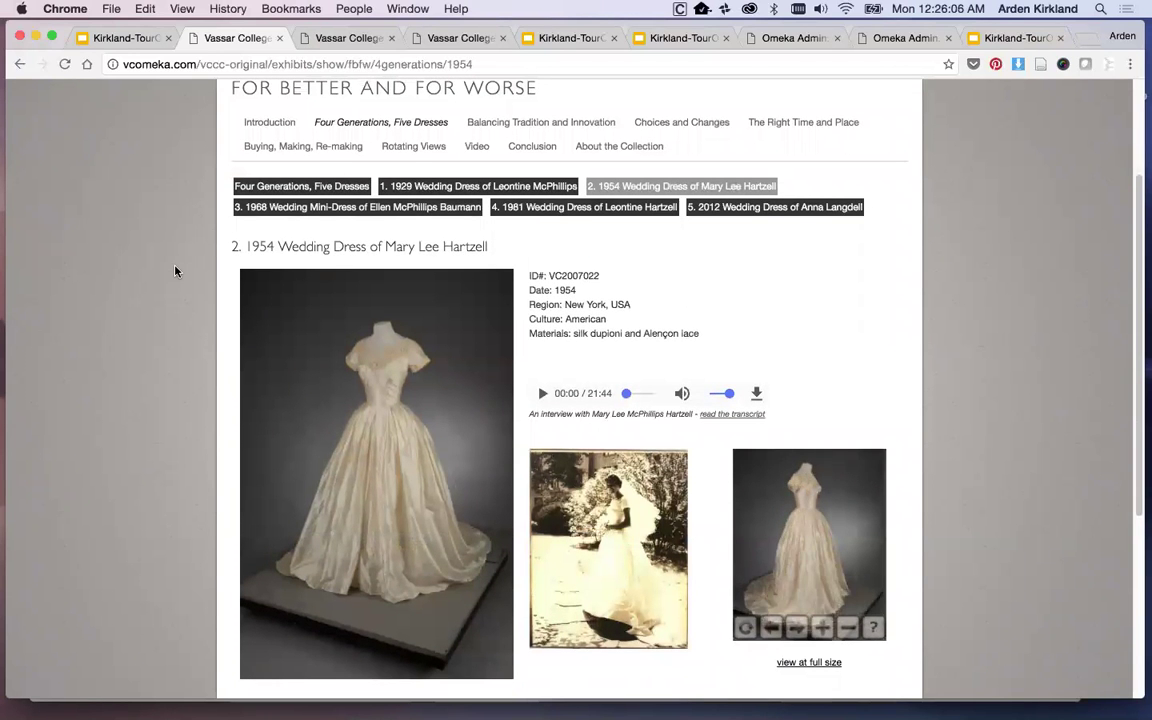
{"action": "scroll", "coordinate": [175, 271], "scroll_direction": "up", "scroll_amount": 5}
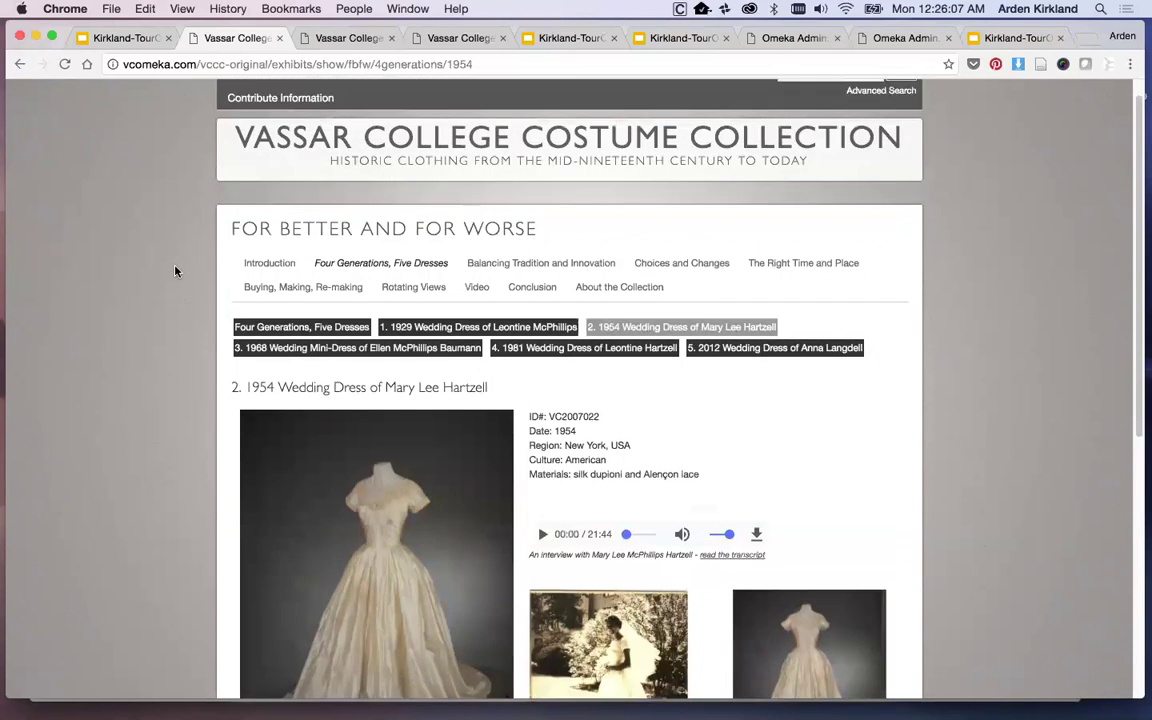
{"action": "scroll", "coordinate": [175, 271], "scroll_direction": "up", "scroll_amount": 1}
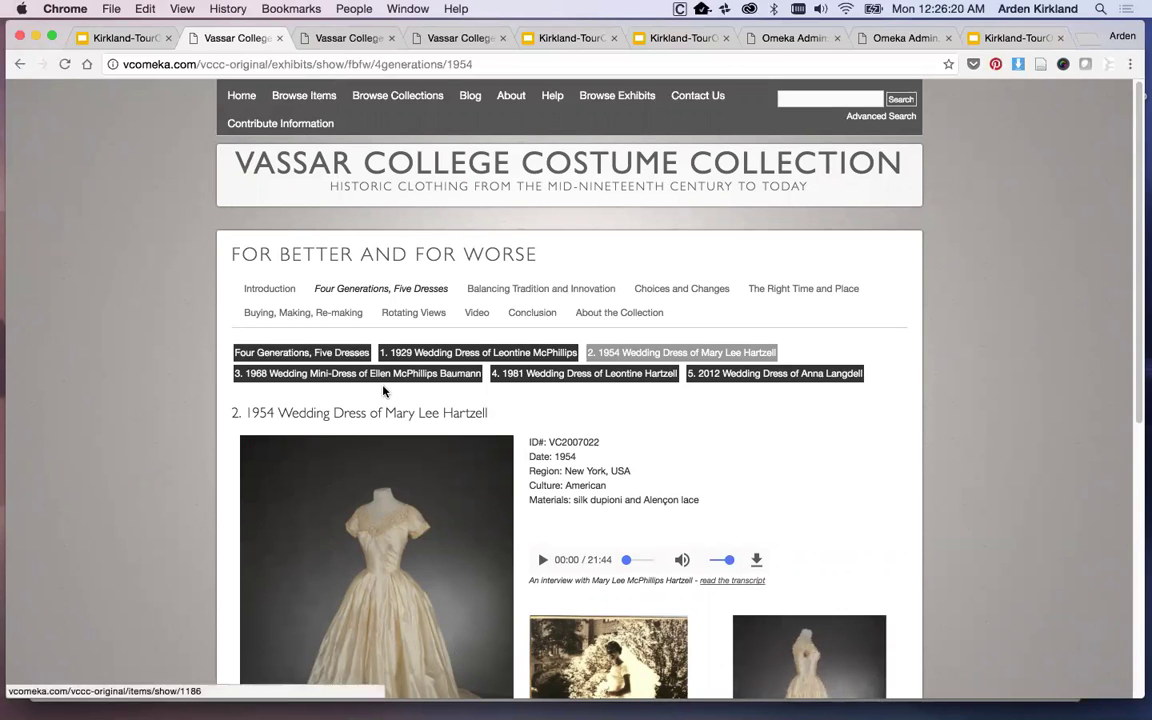
Read down the Fashioning an Education introduction, then switch to the Secret Closet exhibit introduction
{"action": "left_click", "coordinate": [351, 38]}
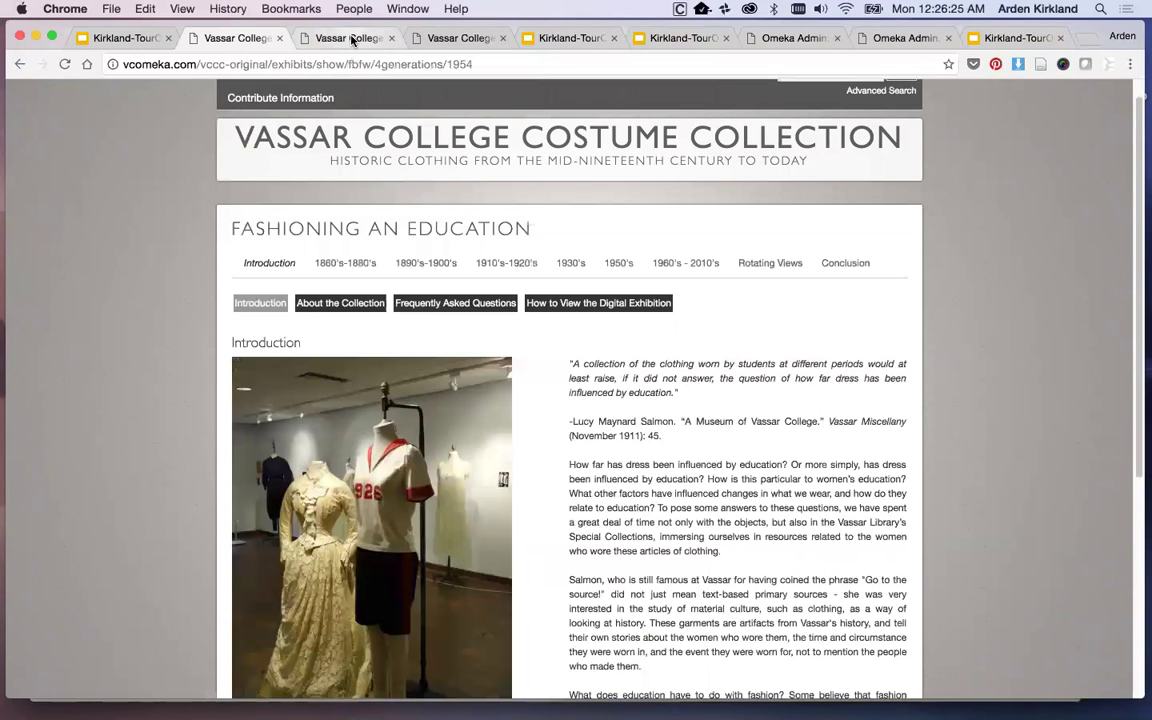
{"action": "scroll", "coordinate": [551, 522], "scroll_direction": "down", "scroll_amount": 1}
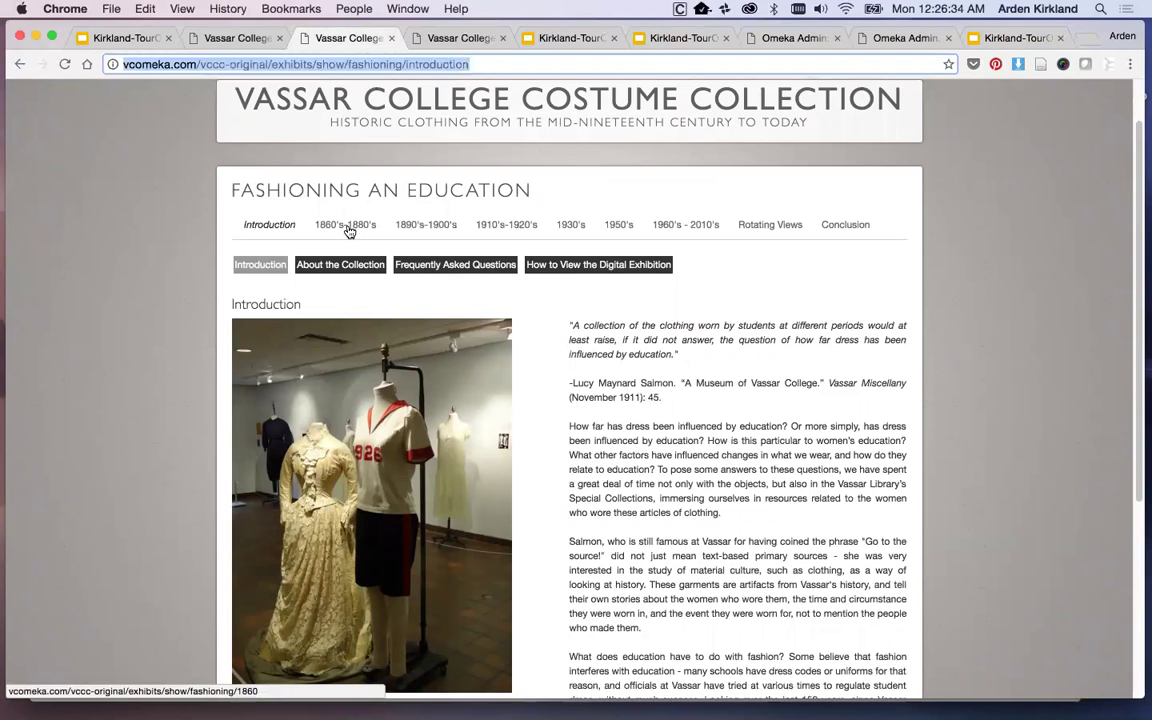
{"action": "scroll", "coordinate": [558, 366], "scroll_direction": "down", "scroll_amount": 1}
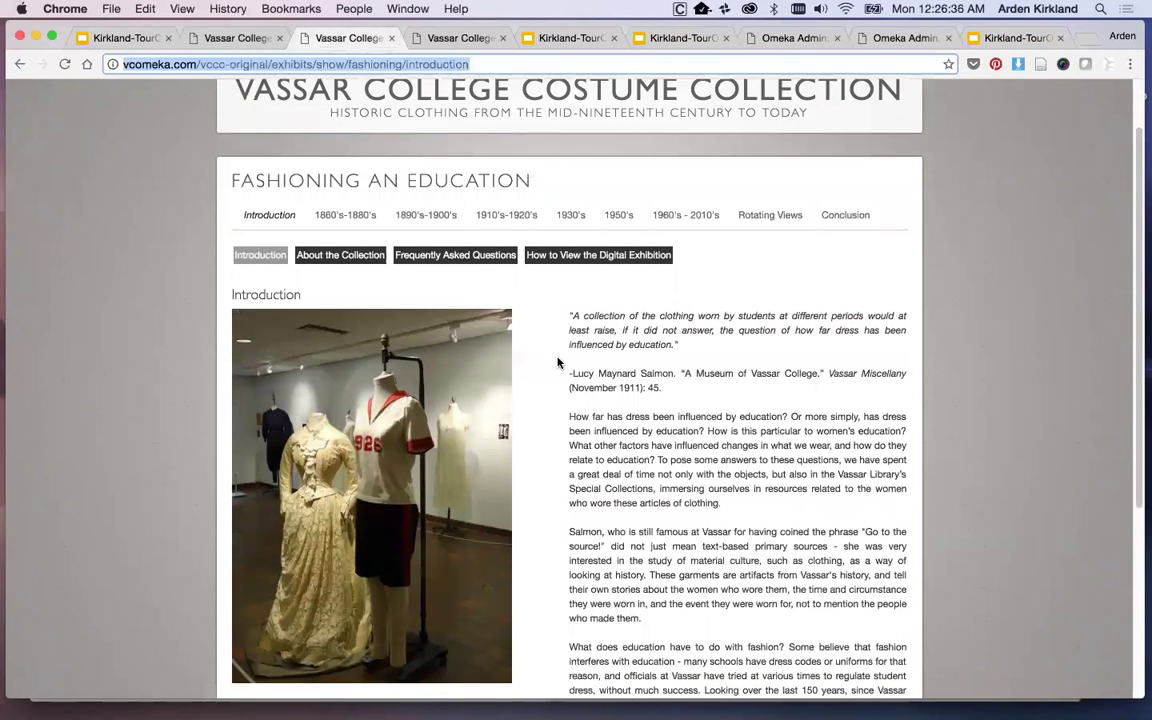
{"action": "scroll", "coordinate": [557, 363], "scroll_direction": "down", "scroll_amount": 2}
{"action": "scroll", "coordinate": [555, 361], "scroll_direction": "down", "scroll_amount": 2}
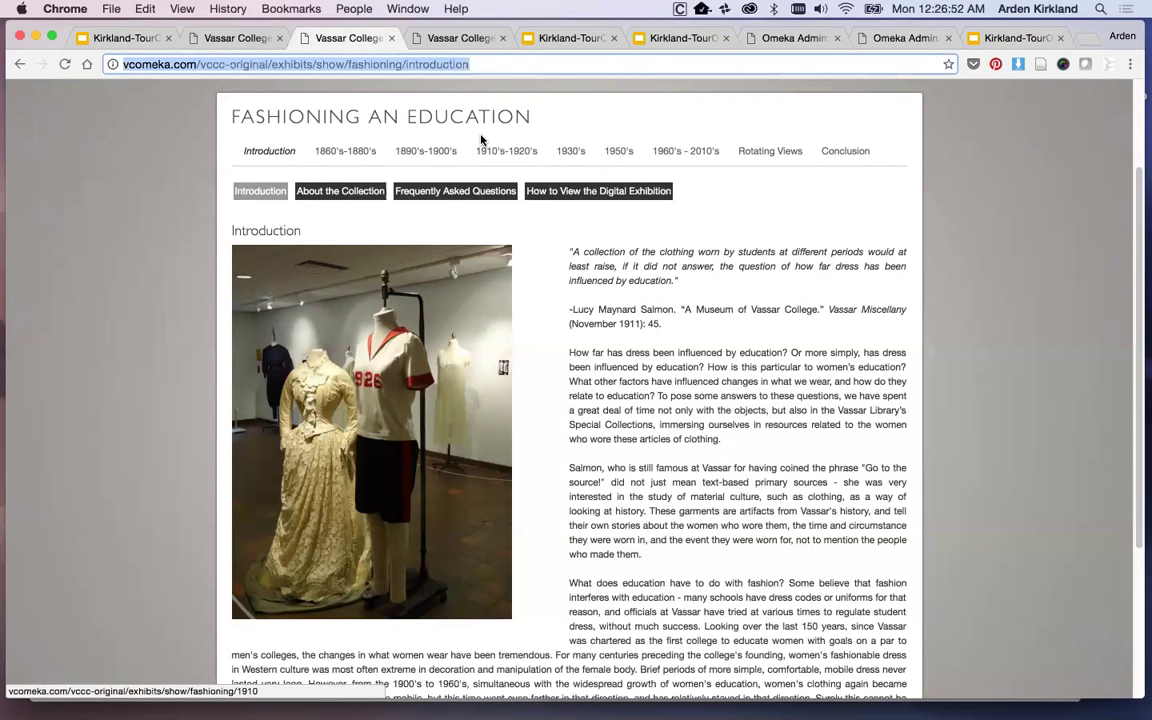
{"action": "left_click", "coordinate": [460, 39]}
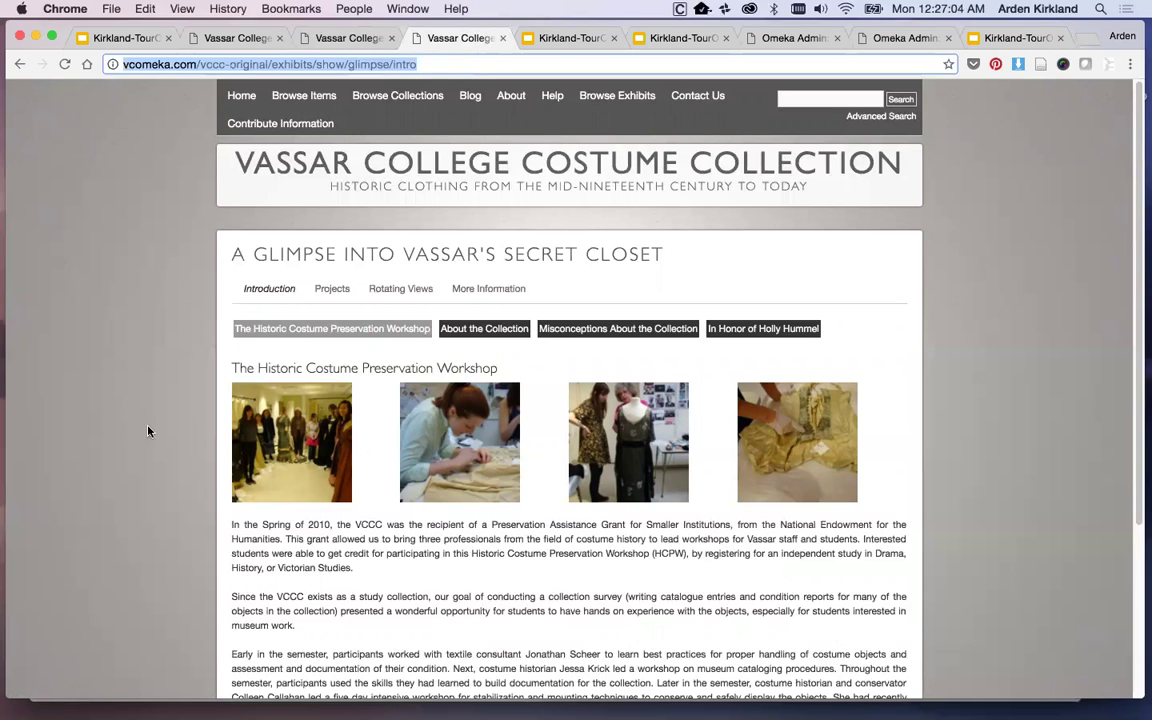
{"action": "scroll", "coordinate": [173, 430], "scroll_direction": "down", "scroll_amount": 1}
{"action": "scroll", "coordinate": [173, 430], "scroll_direction": "down", "scroll_amount": 4}
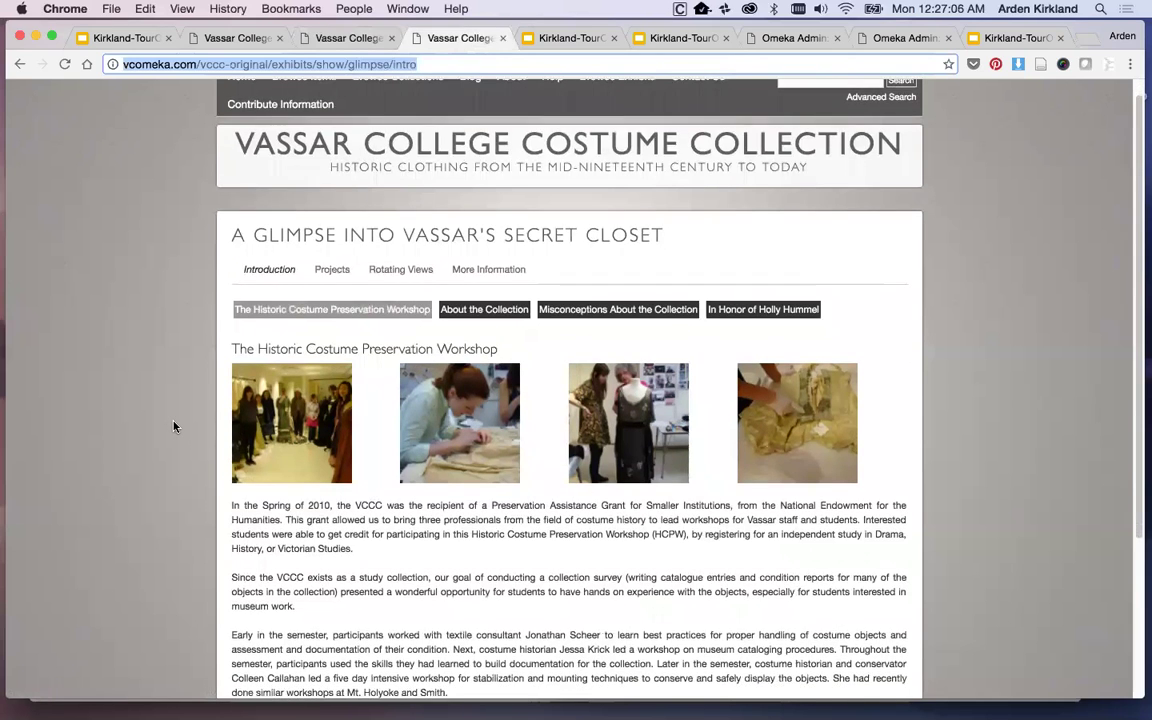
{"action": "scroll", "coordinate": [173, 427], "scroll_direction": "down", "scroll_amount": 2}
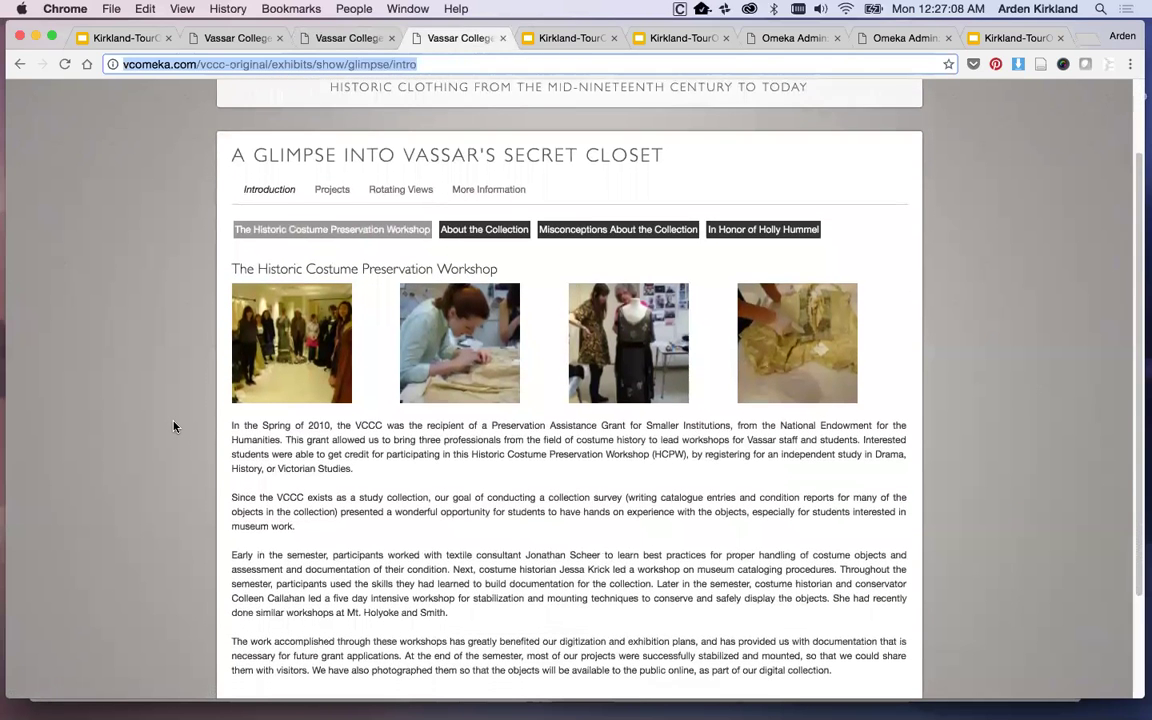
{"action": "scroll", "coordinate": [173, 427], "scroll_direction": "down", "scroll_amount": 1}
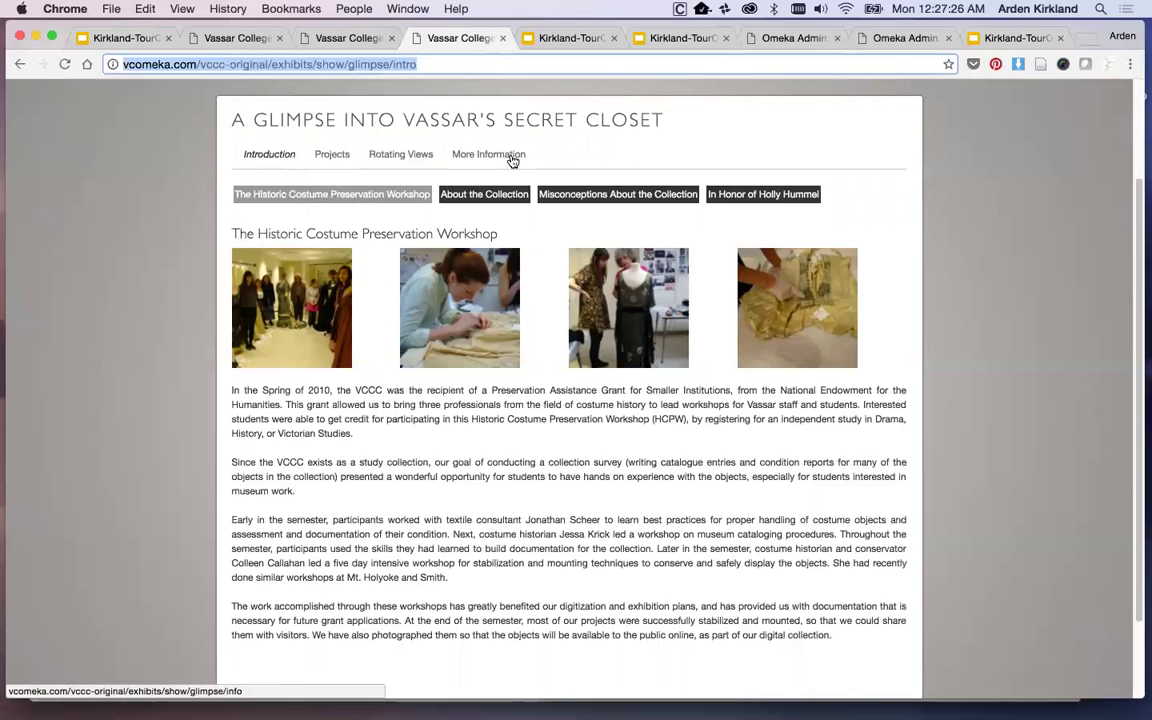
Browse the Secret Closet Projects section and view the Pink Patterned Dress project
{"action": "left_click", "coordinate": [330, 161]}
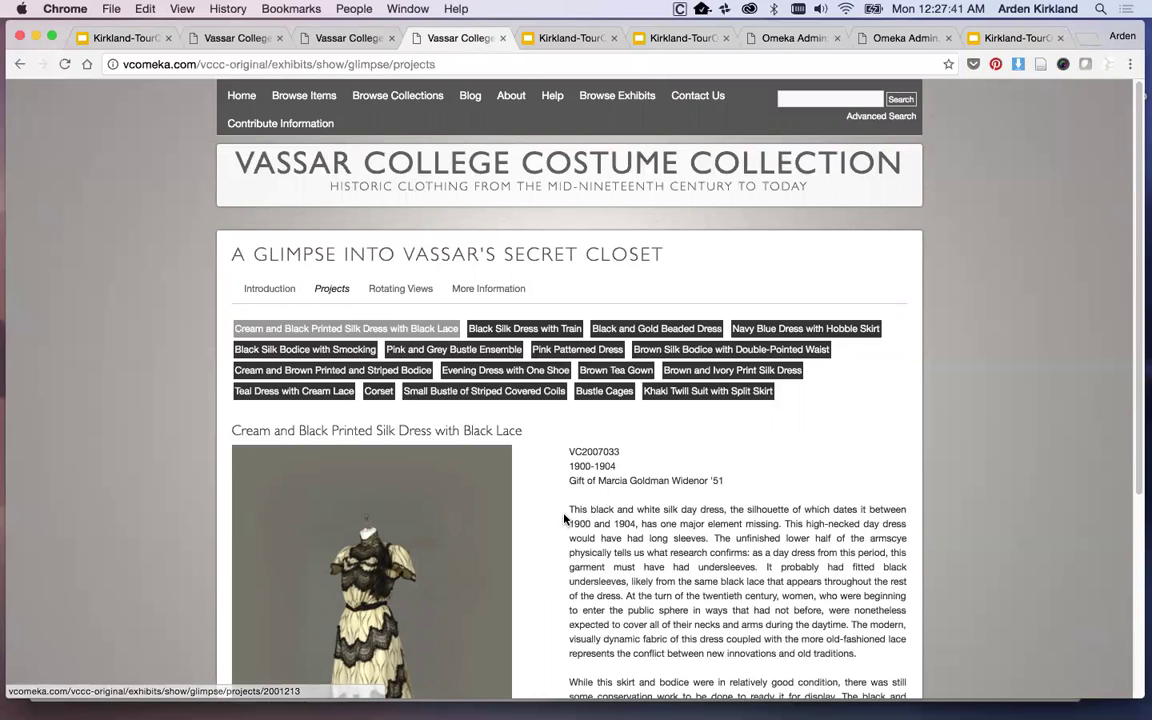
{"action": "scroll", "coordinate": [510, 470], "scroll_direction": "down", "scroll_amount": 3}
{"action": "scroll", "coordinate": [553, 507], "scroll_direction": "down", "scroll_amount": 3}
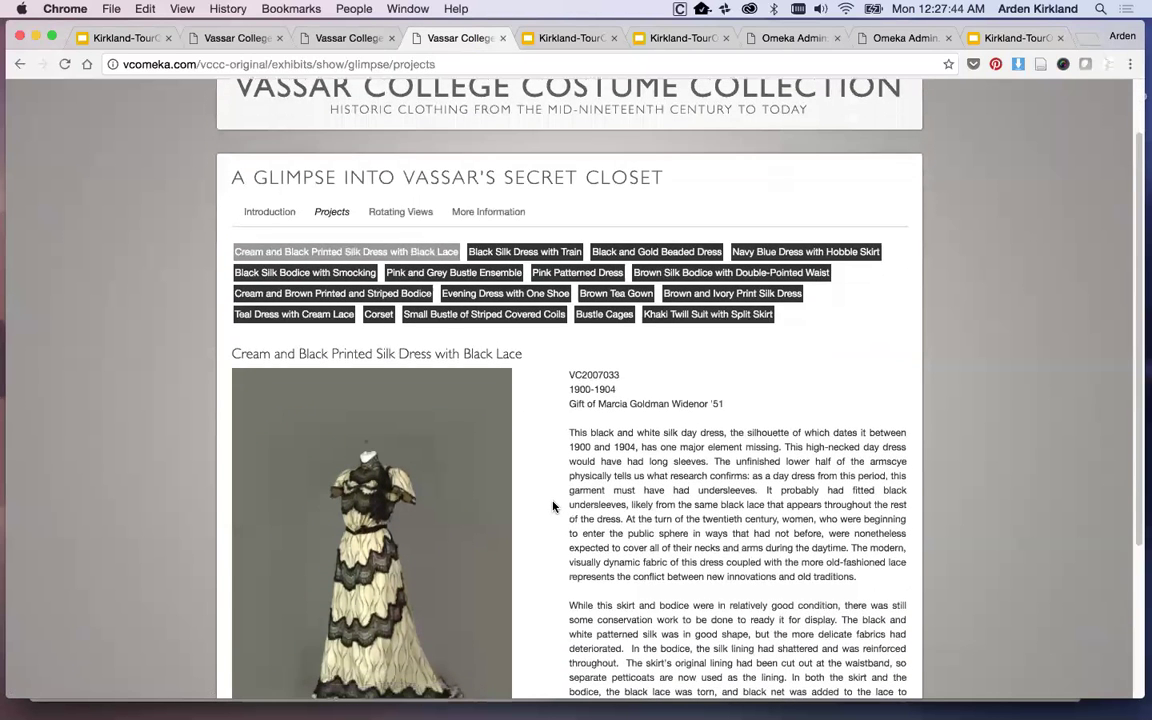
{"action": "scroll", "coordinate": [553, 507], "scroll_direction": "down", "scroll_amount": 2}
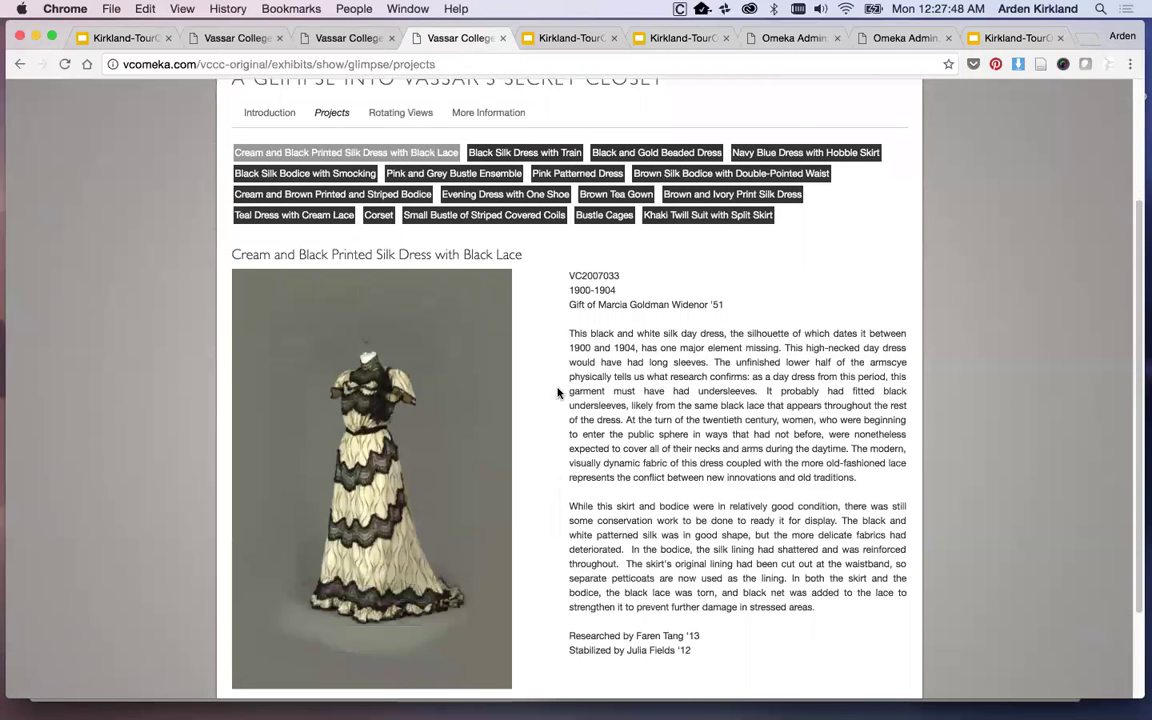
{"action": "left_click", "coordinate": [568, 177]}
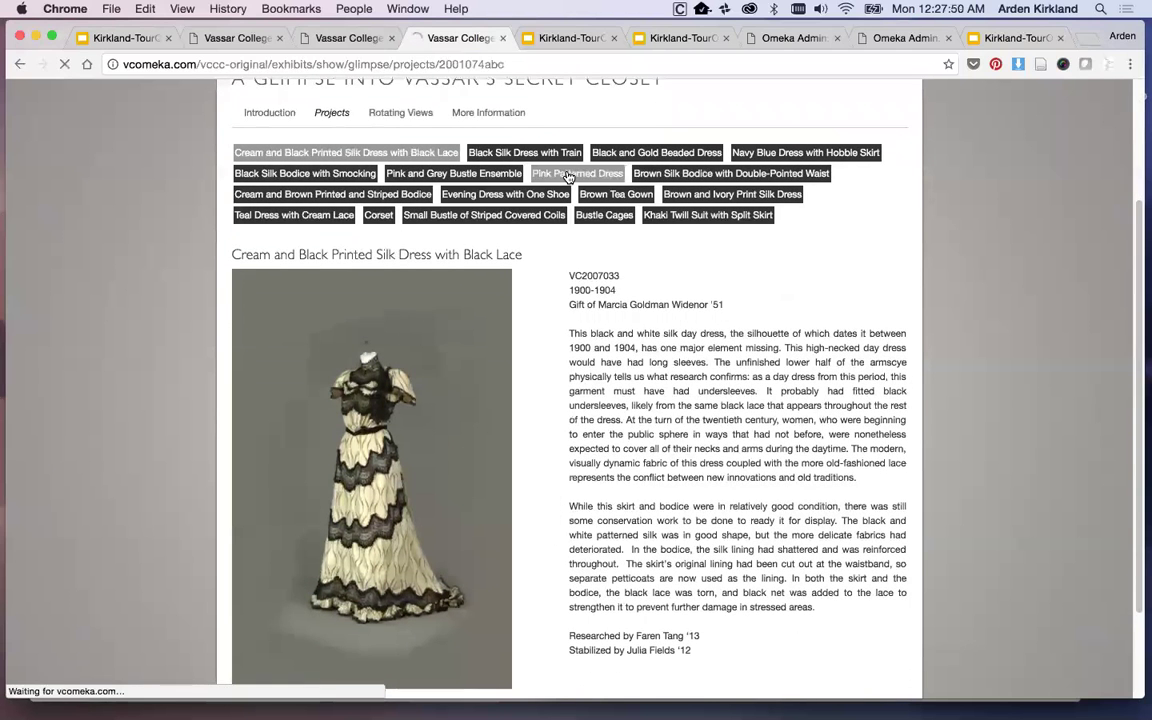
{"action": "scroll", "coordinate": [533, 563], "scroll_direction": "down", "scroll_amount": 5}
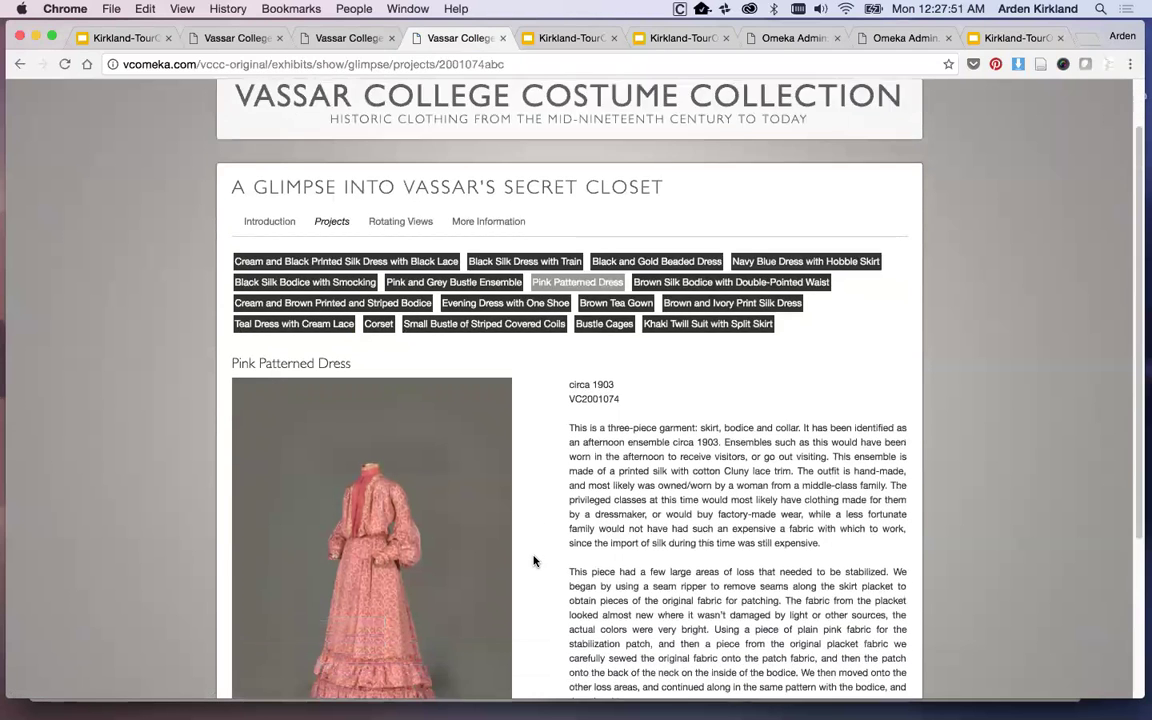
{"action": "scroll", "coordinate": [533, 543], "scroll_direction": "down", "scroll_amount": 1}
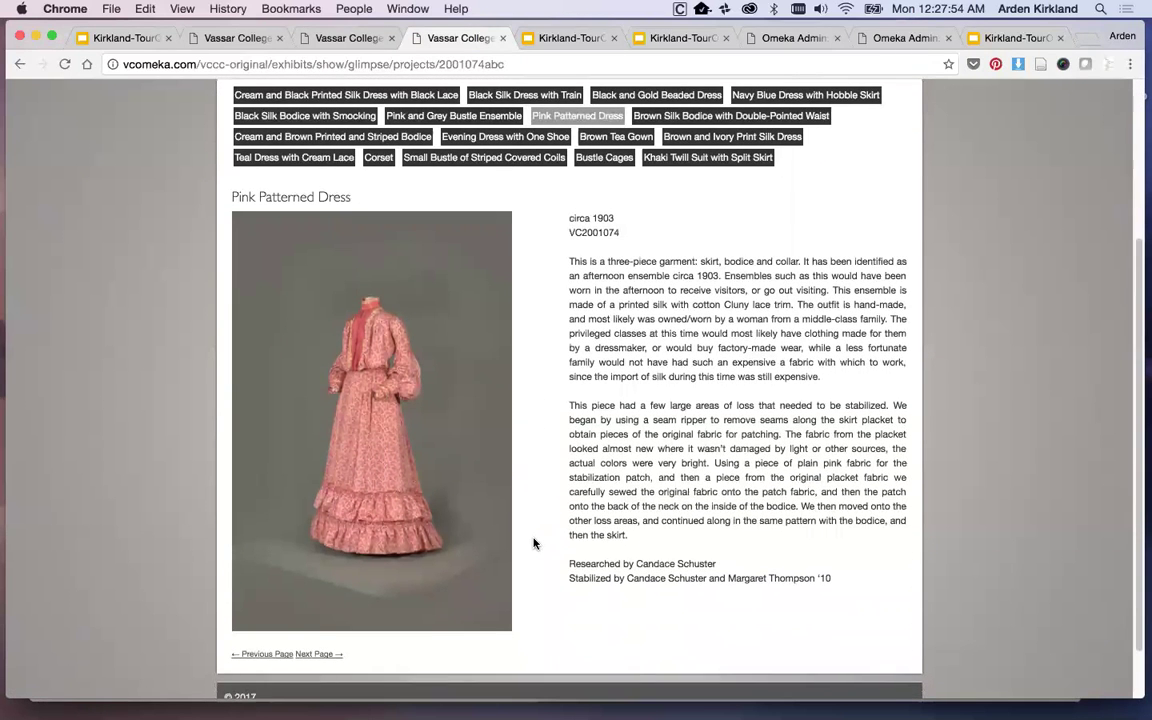
View the Brown Silk Bodice with Double-Pointed Waist project, circa 1863
{"action": "mouse_move", "coordinate": [371, 579]}
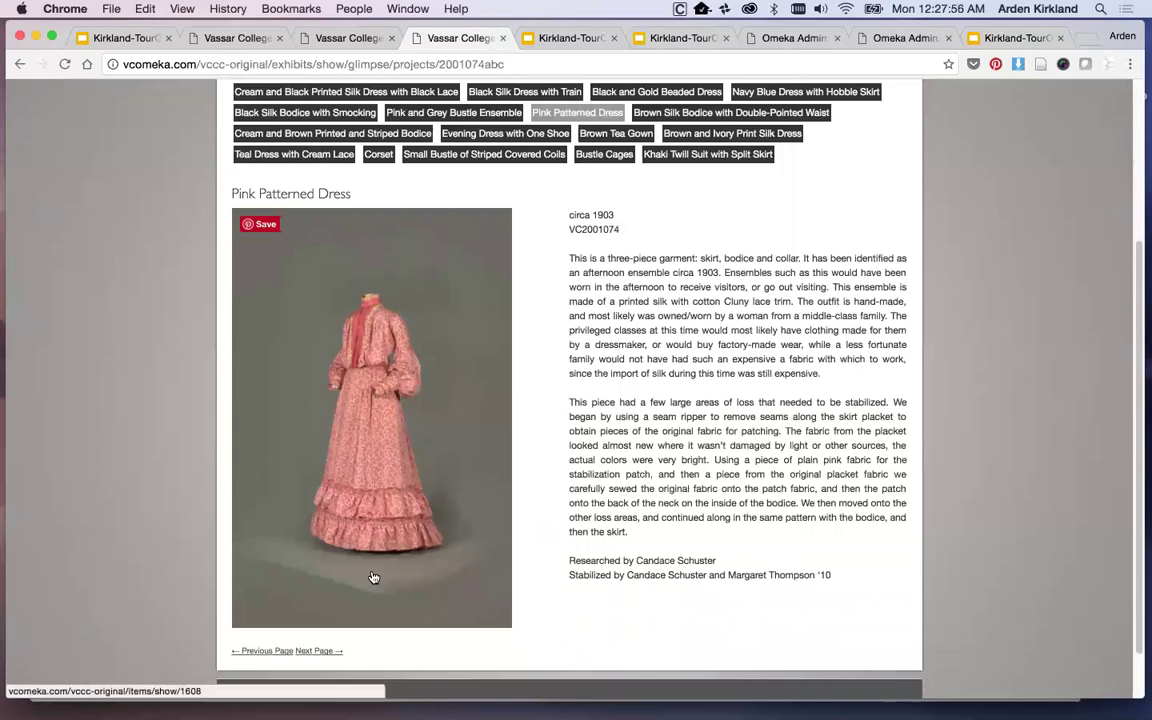
{"action": "left_click", "coordinate": [680, 119]}
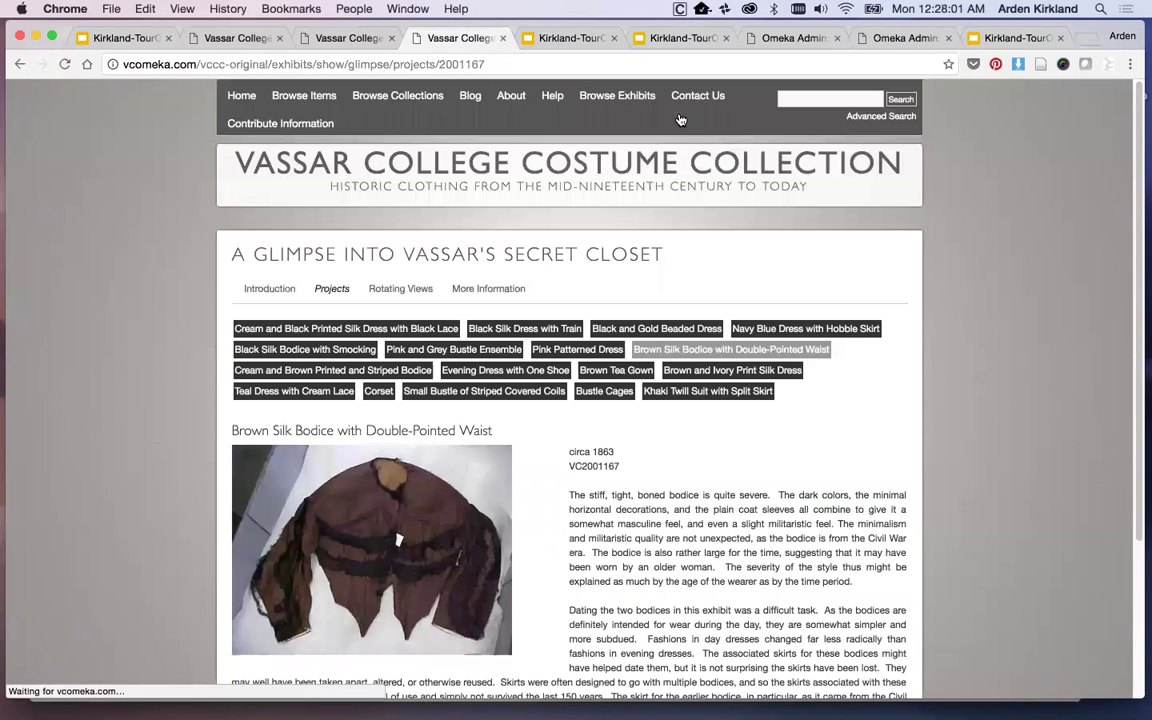
{"action": "scroll", "coordinate": [568, 493], "scroll_direction": "down", "scroll_amount": 2}
{"action": "scroll", "coordinate": [568, 491], "scroll_direction": "down", "scroll_amount": 2}
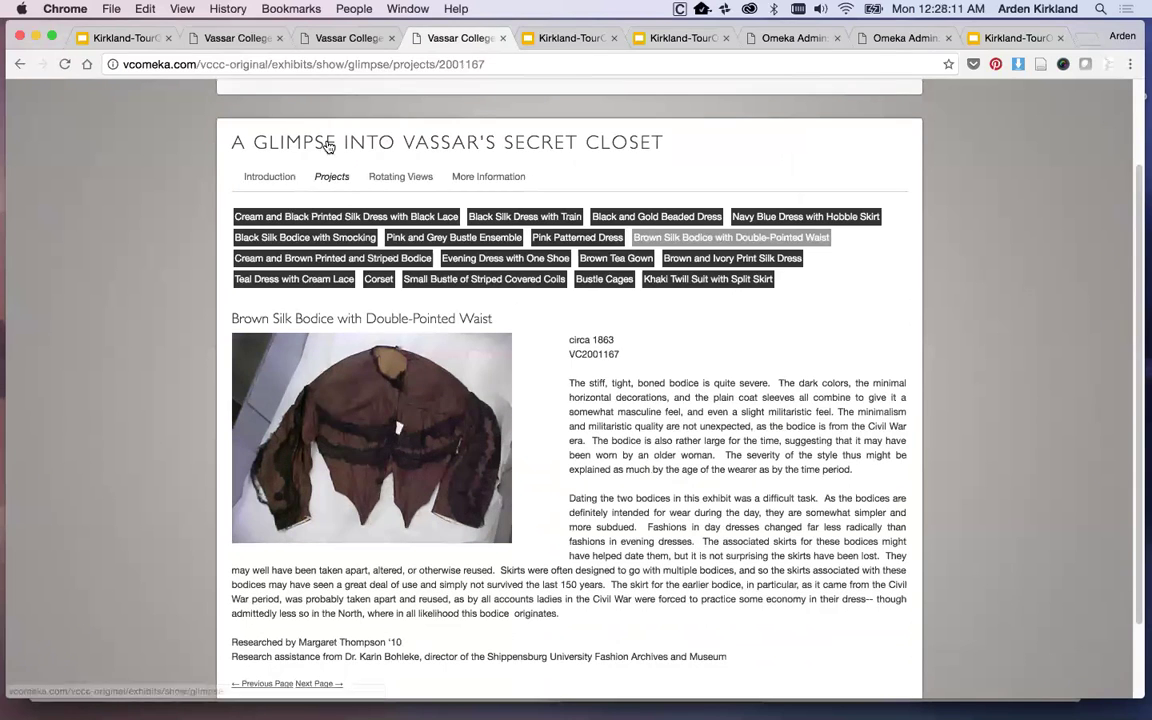
Revisit the Secret Closet introduction and Projects section, then switch to Fashioning an Education's Introduction
{"action": "left_click", "coordinate": [270, 177]}
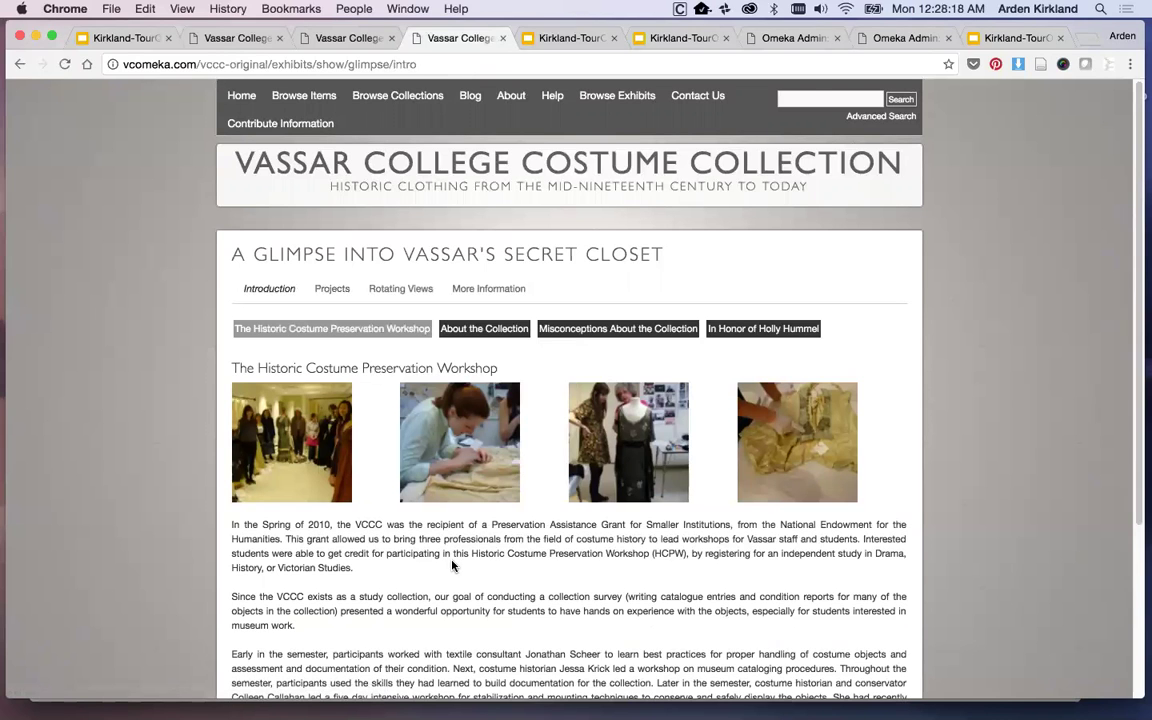
{"action": "left_click", "coordinate": [335, 290]}
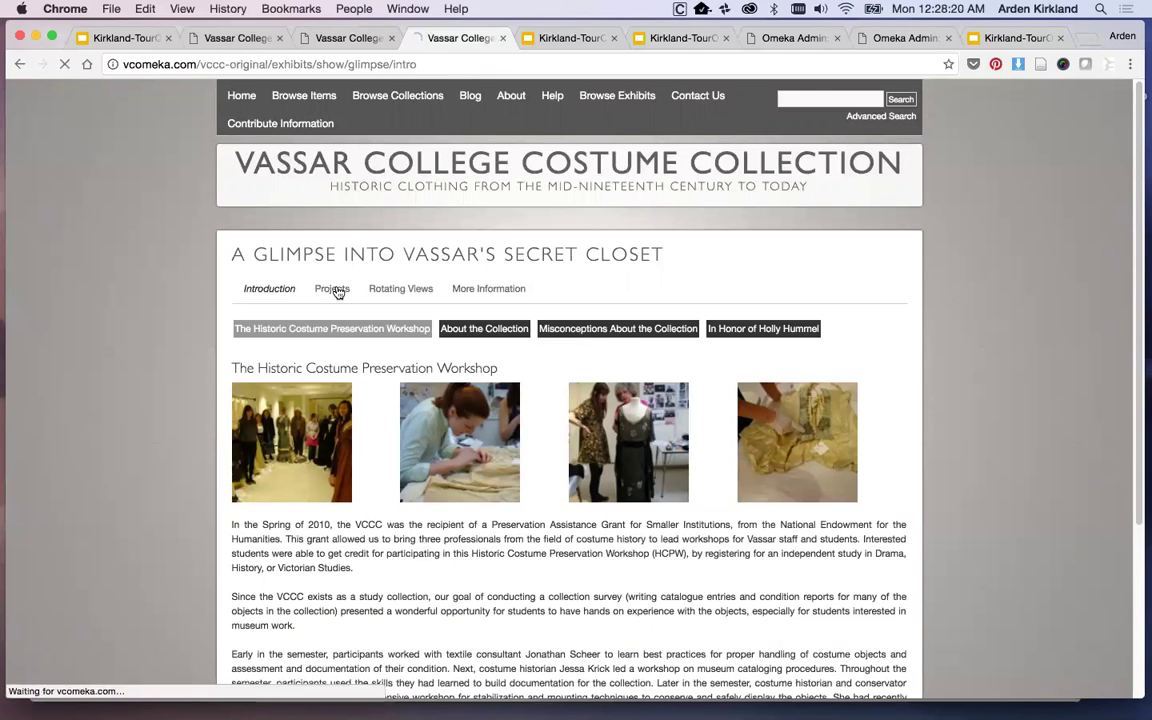
{"action": "scroll", "coordinate": [797, 567], "scroll_direction": "down", "scroll_amount": 1}
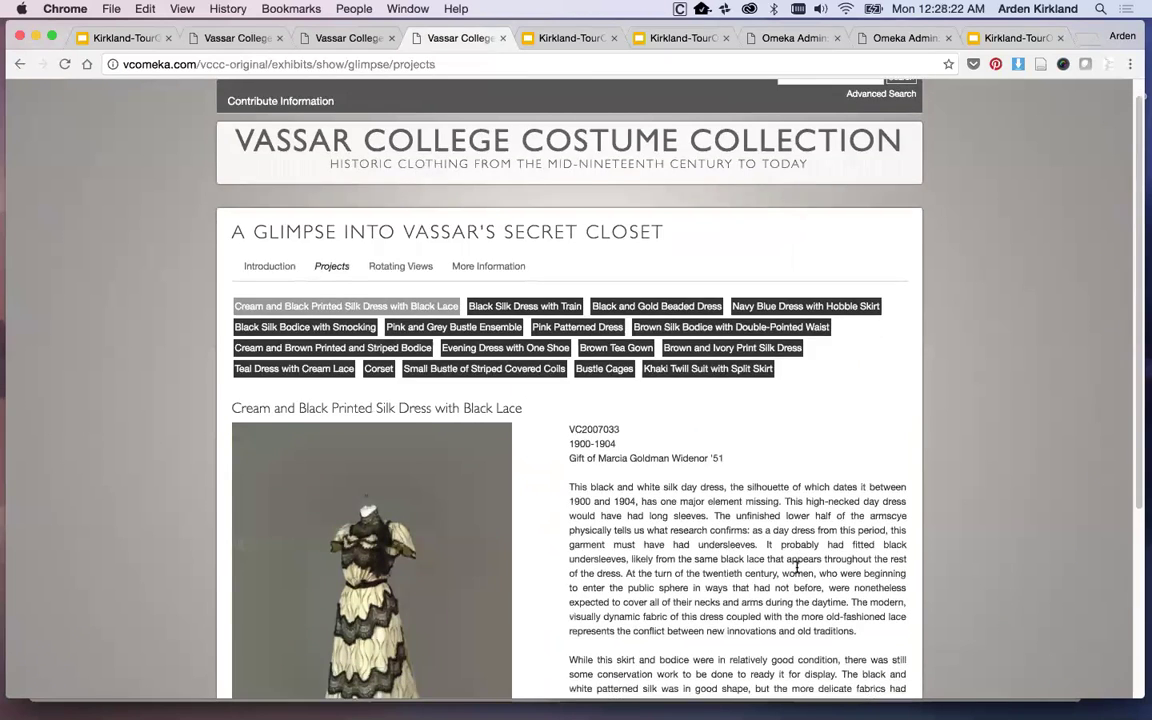
{"action": "scroll", "coordinate": [797, 567], "scroll_direction": "down", "scroll_amount": 5}
{"action": "scroll", "coordinate": [797, 567], "scroll_direction": "down", "scroll_amount": 1}
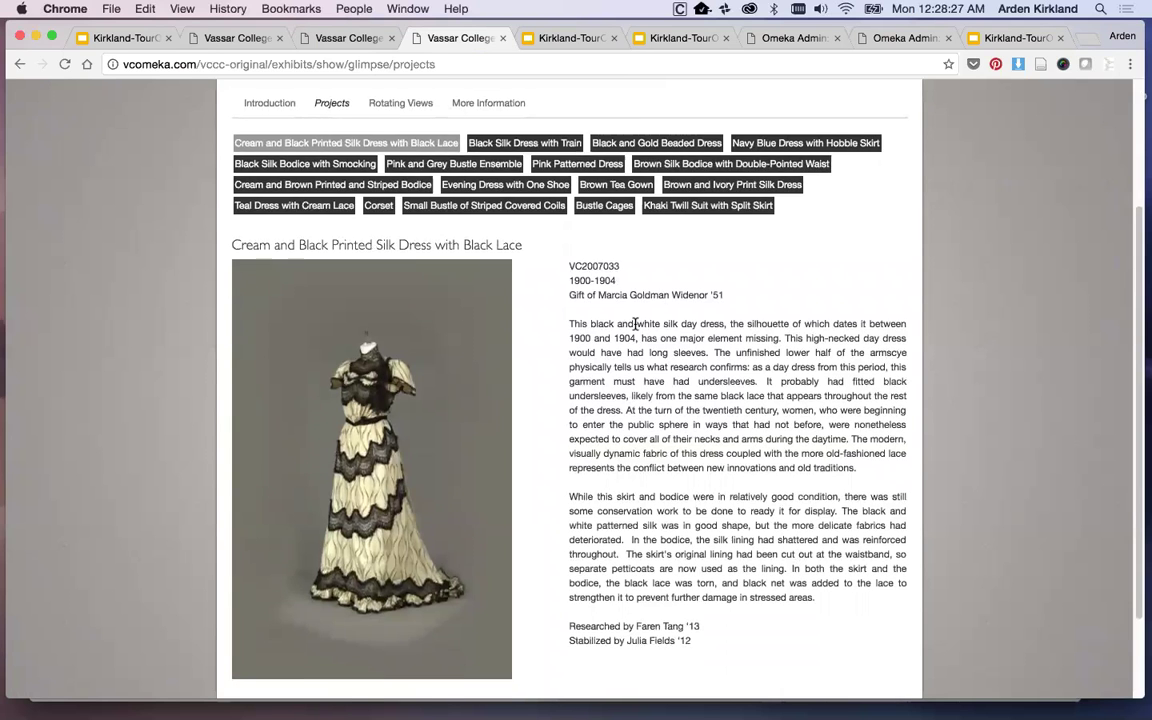
{"action": "scroll", "coordinate": [636, 332], "scroll_direction": "up", "scroll_amount": 5}
{"action": "scroll", "coordinate": [636, 332], "scroll_direction": "up", "scroll_amount": 1}
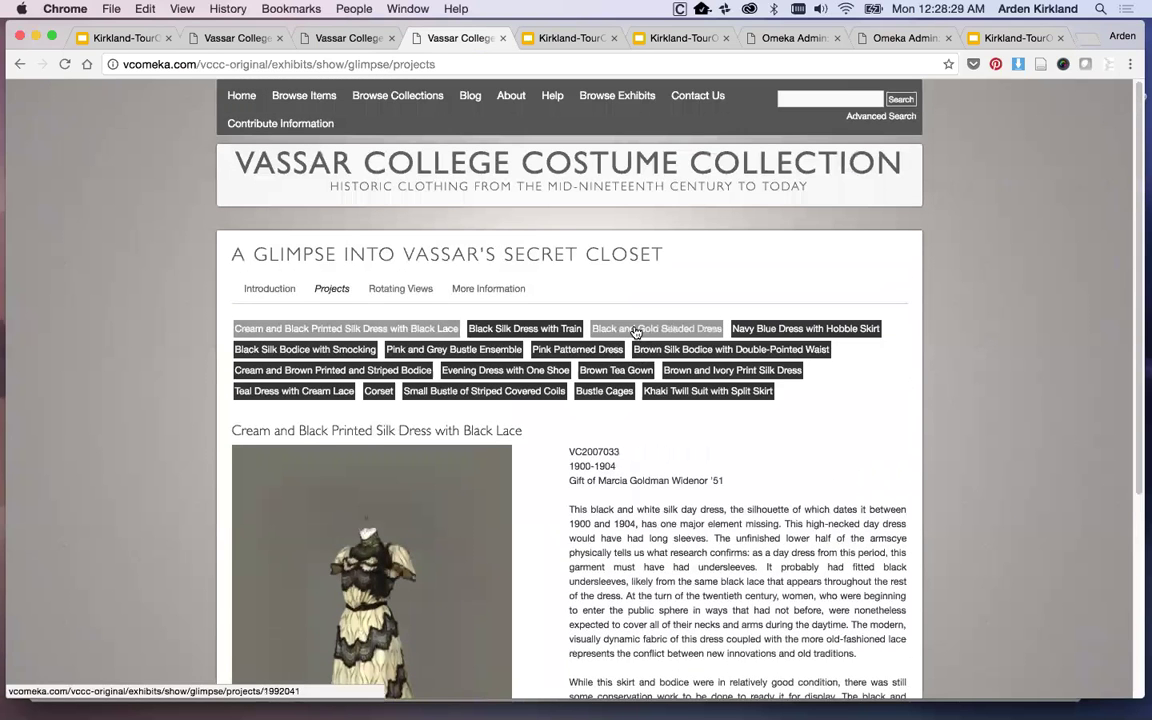
{"action": "left_click", "coordinate": [340, 40]}
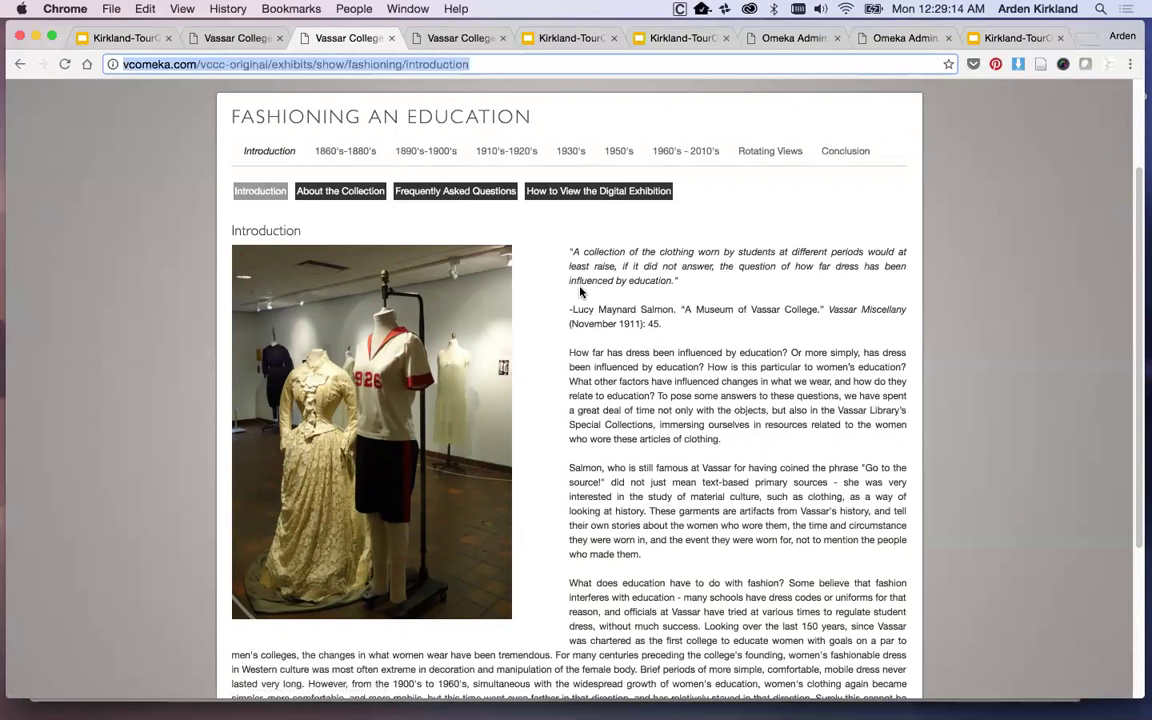
Show the Kirkland-Tour slide on mirroring a physical exhibit, then return to Fashioning an Education
{"action": "left_click", "coordinate": [575, 38]}
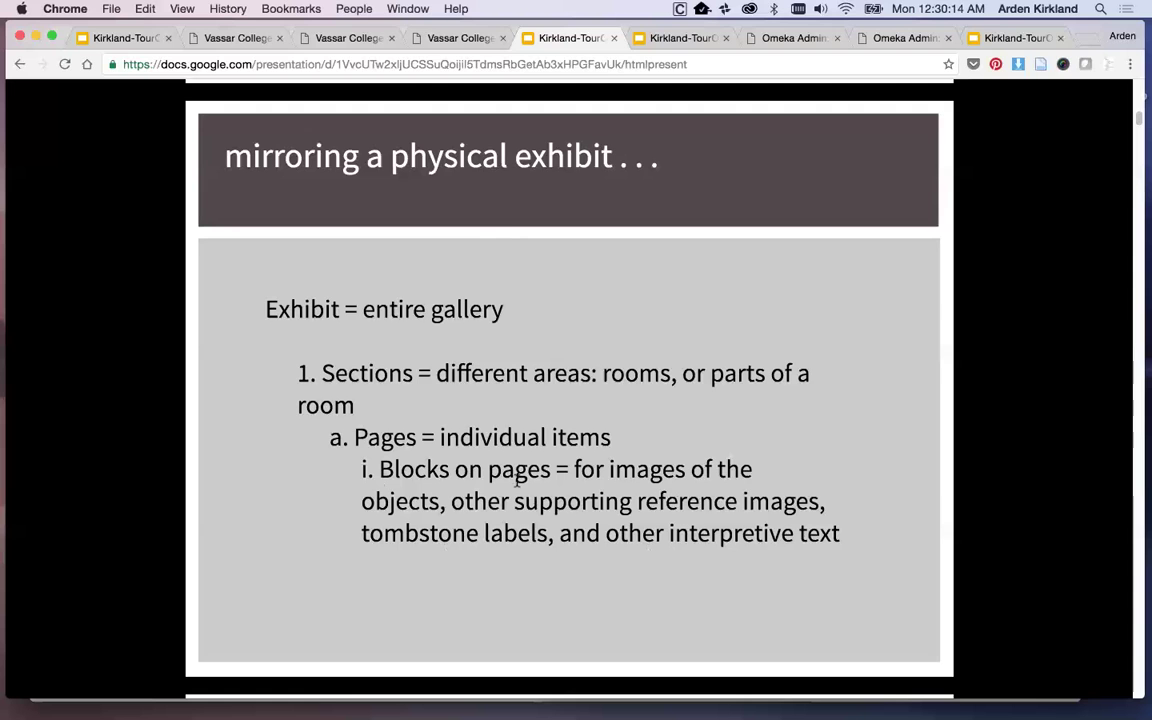
{"action": "left_click", "coordinate": [322, 39]}
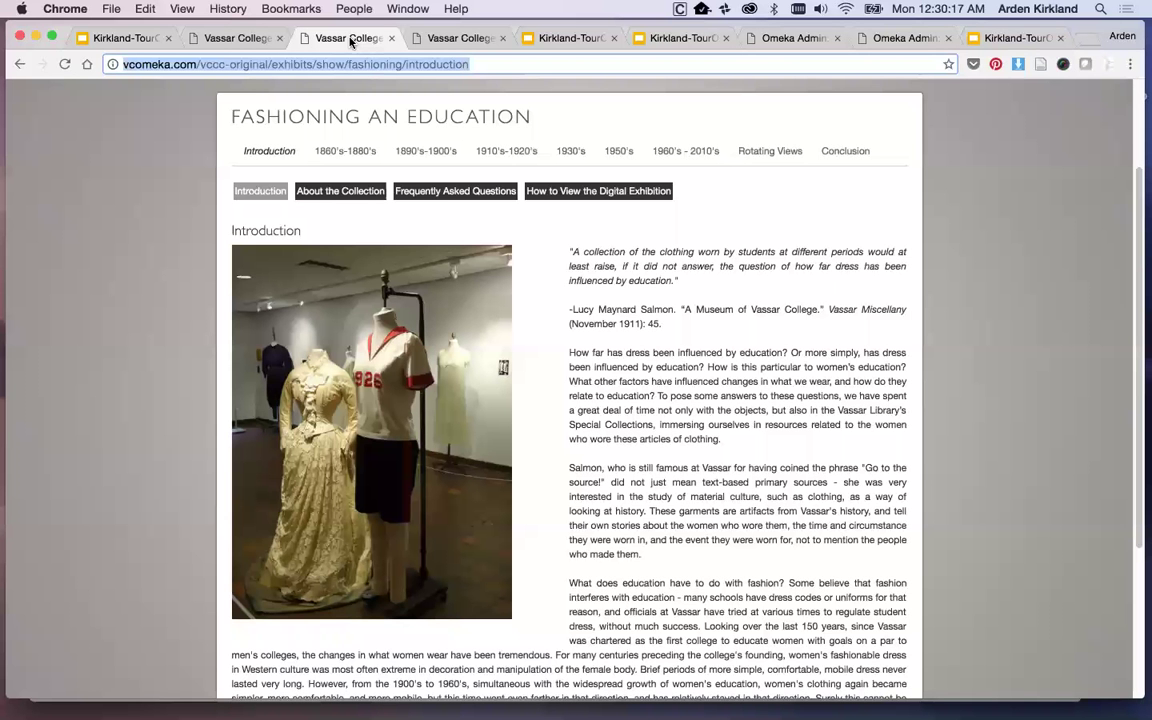
View the Early Photographs page in the 1860's-1880's section
{"action": "left_click", "coordinate": [362, 152]}
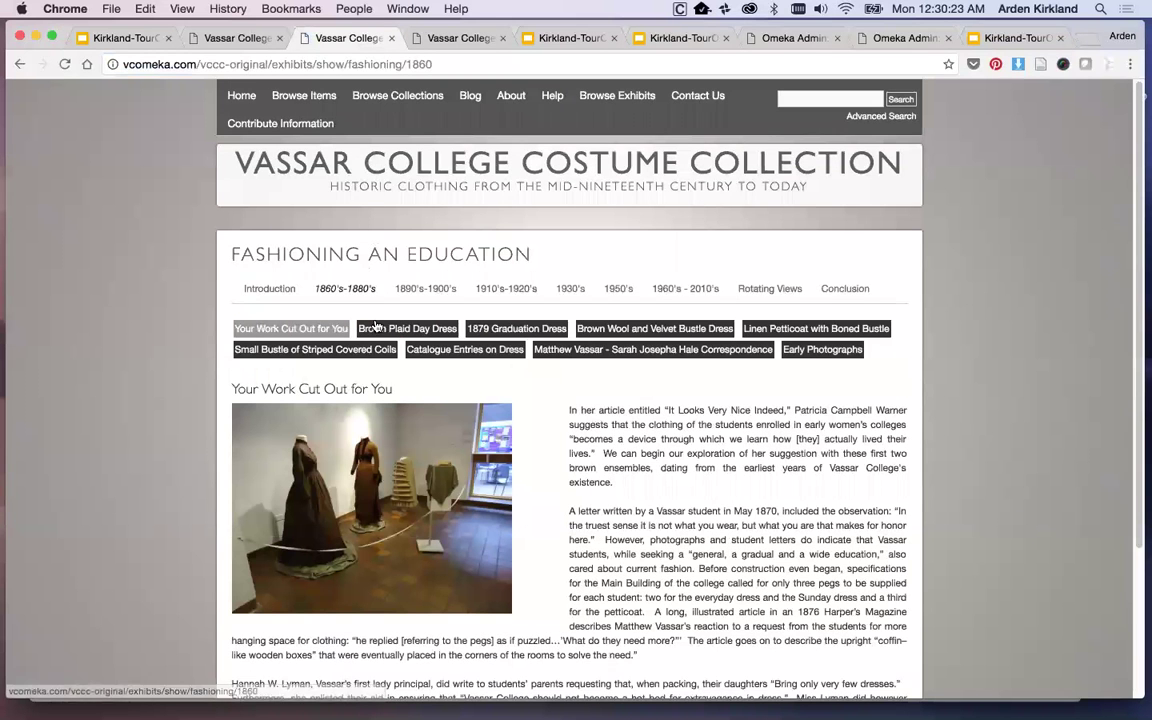
{"action": "left_click", "coordinate": [843, 352]}
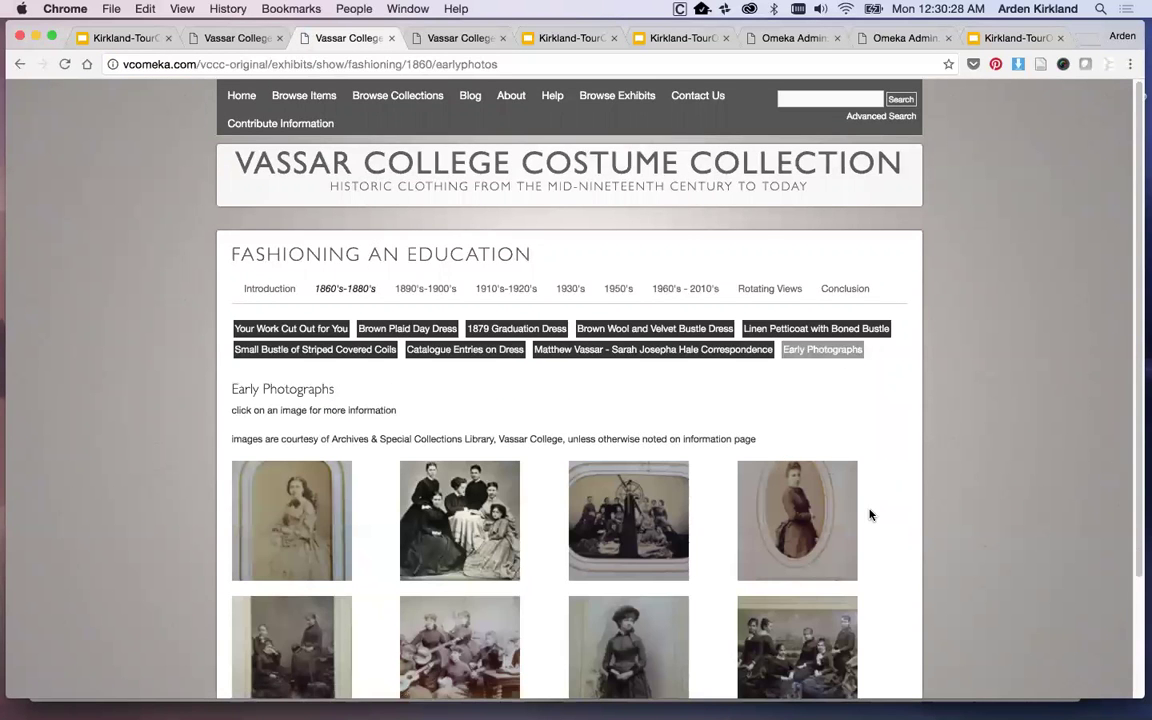
{"action": "scroll", "coordinate": [874, 512], "scroll_direction": "down", "scroll_amount": 3}
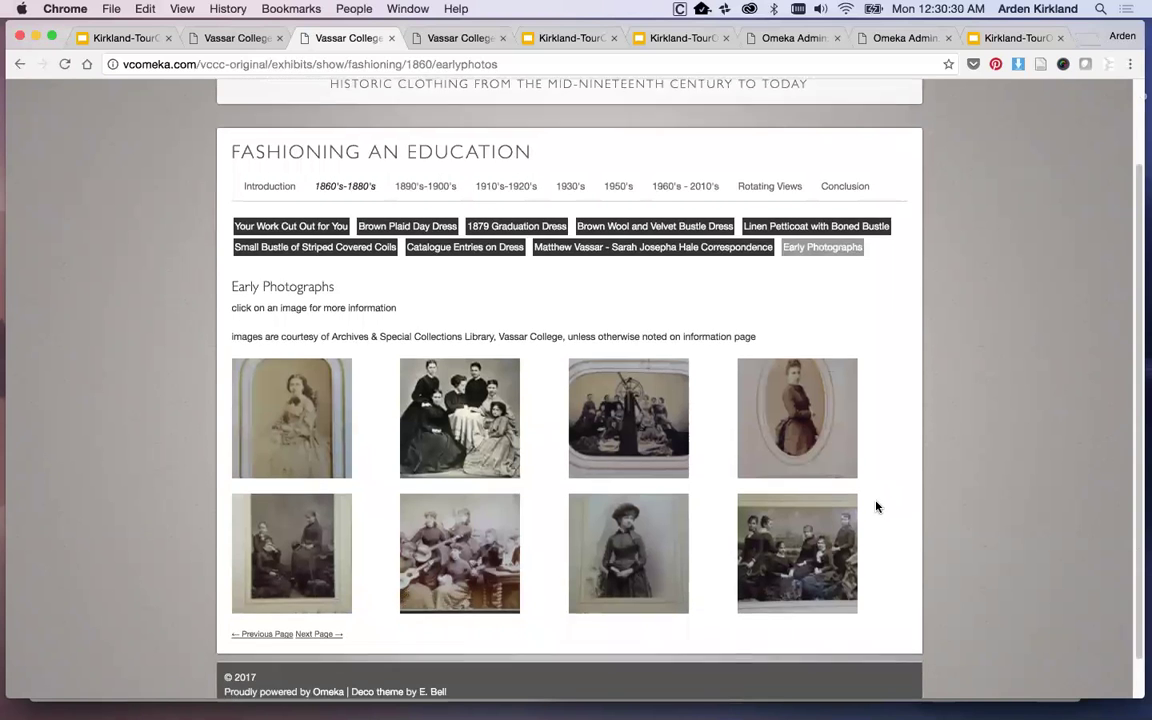
{"action": "scroll", "coordinate": [876, 507], "scroll_direction": "down", "scroll_amount": 1}
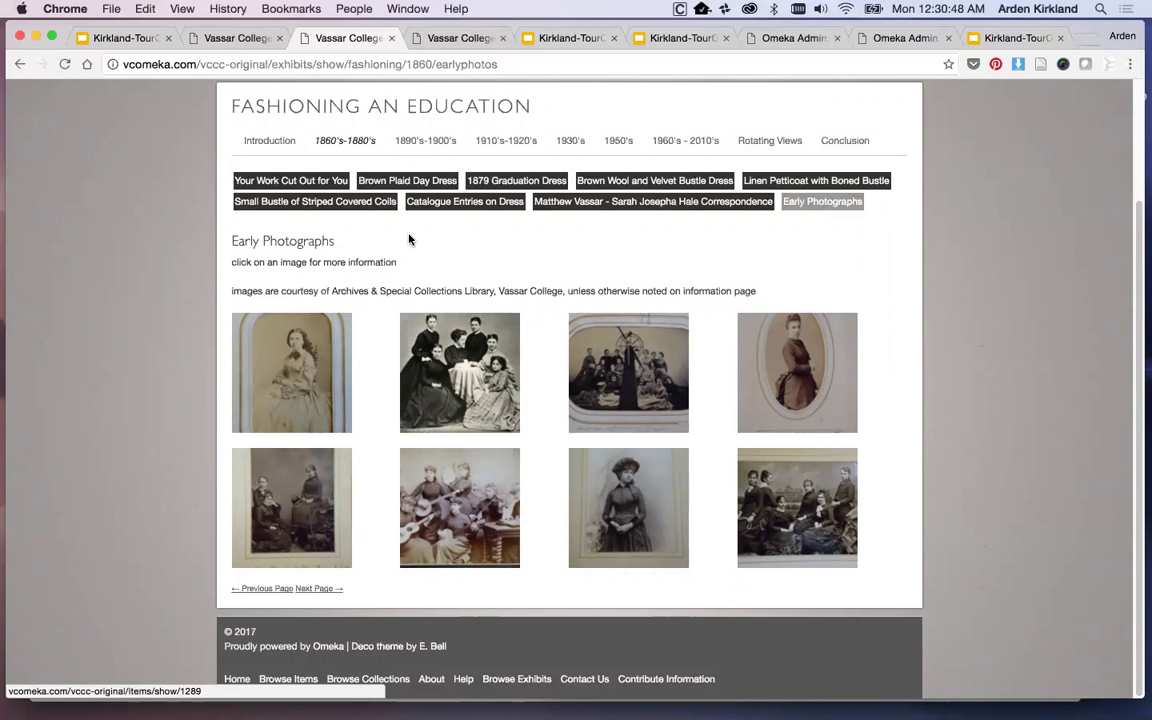
Scroll through the Portrait Photographs page in the 1890's-1900's section
{"action": "left_click", "coordinate": [437, 142]}
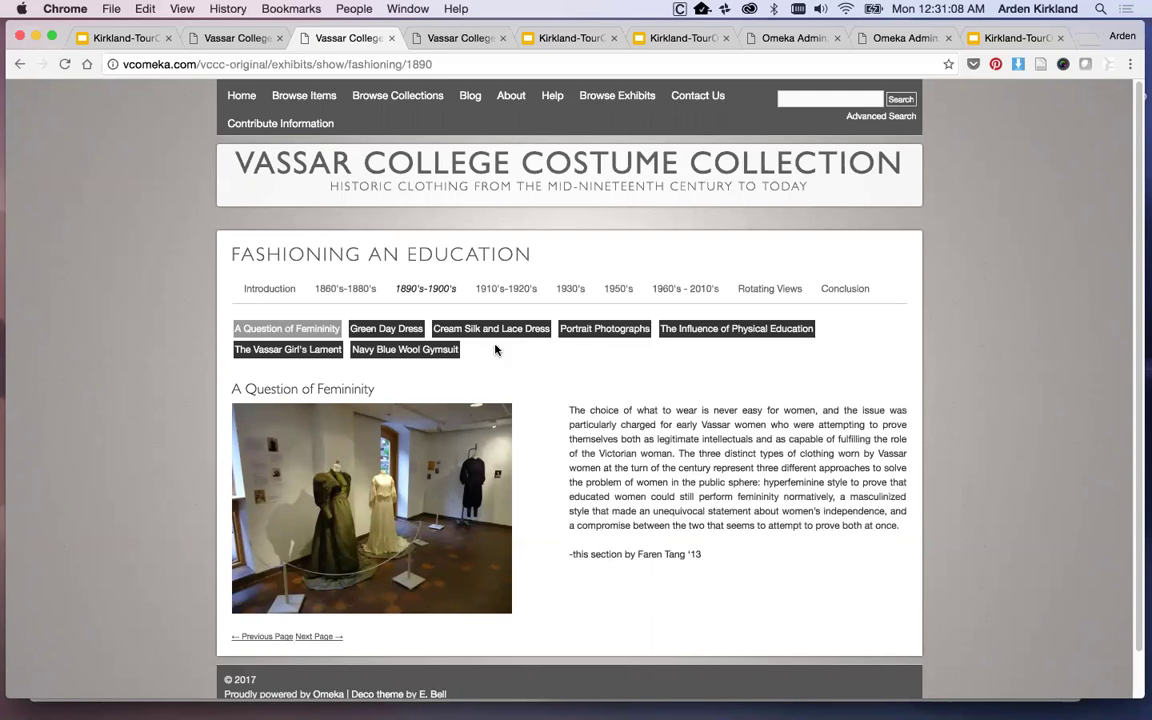
{"action": "left_click", "coordinate": [622, 330]}
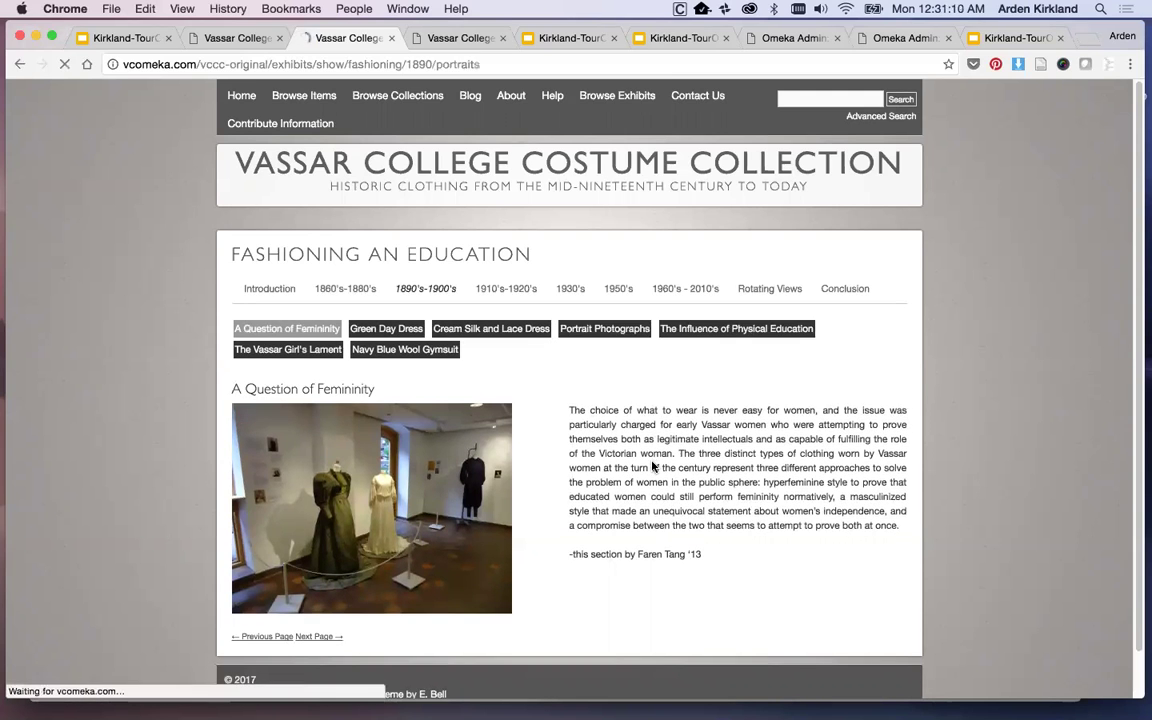
{"action": "scroll", "coordinate": [745, 527], "scroll_direction": "down", "scroll_amount": 2}
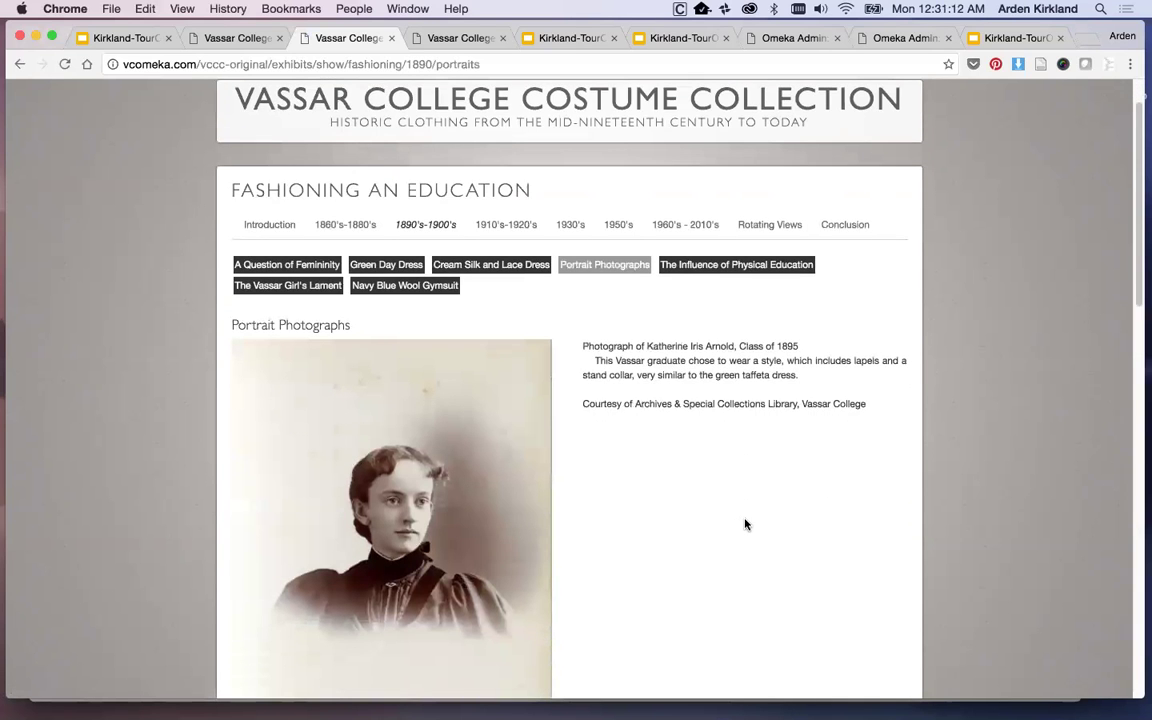
{"action": "scroll", "coordinate": [752, 516], "scroll_direction": "down", "scroll_amount": 3}
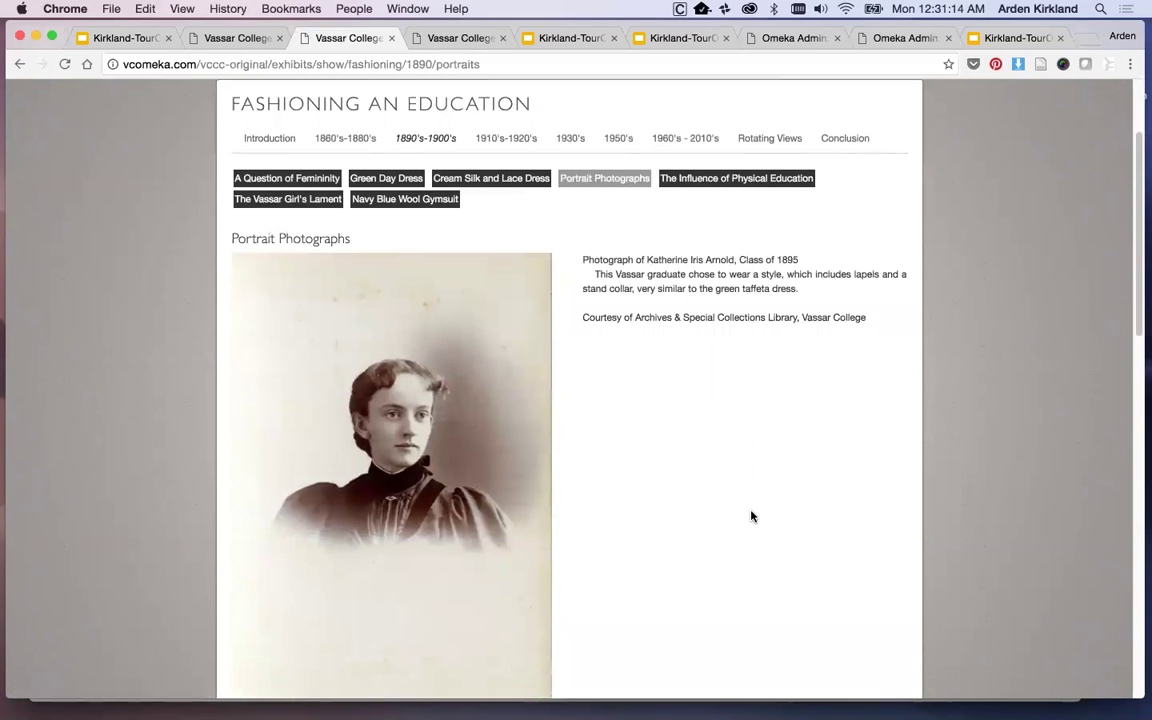
{"action": "scroll", "coordinate": [752, 516], "scroll_direction": "down", "scroll_amount": 5}
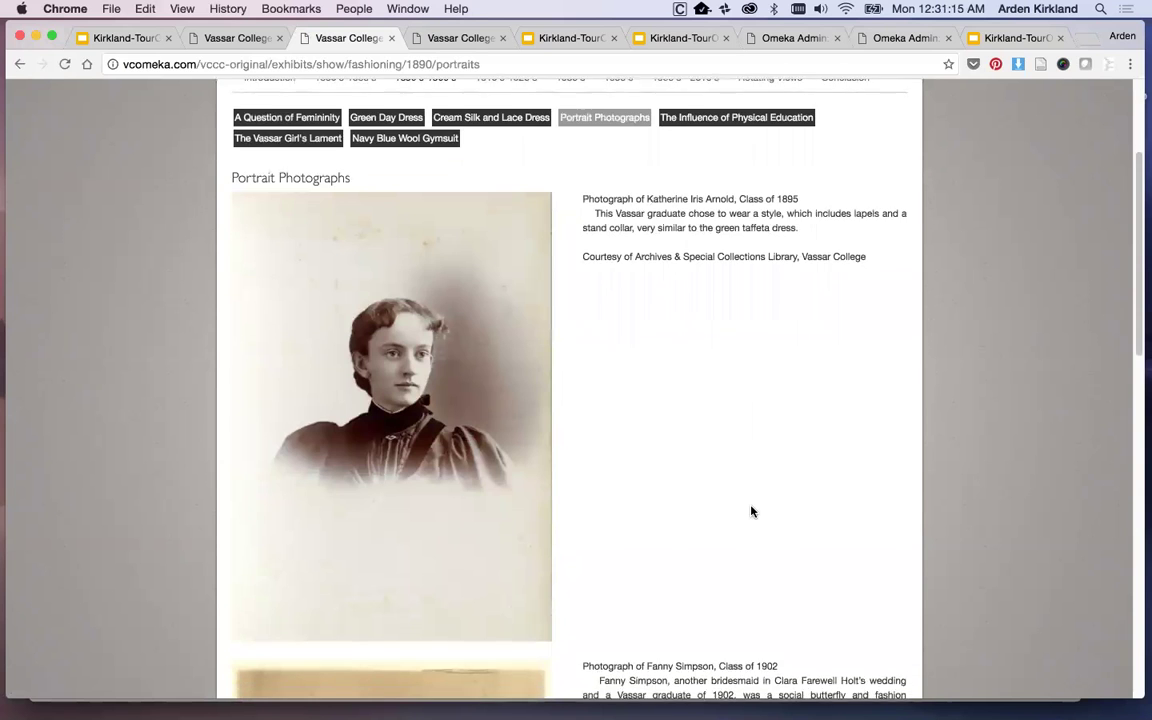
{"action": "scroll", "coordinate": [752, 512], "scroll_direction": "down", "scroll_amount": 7}
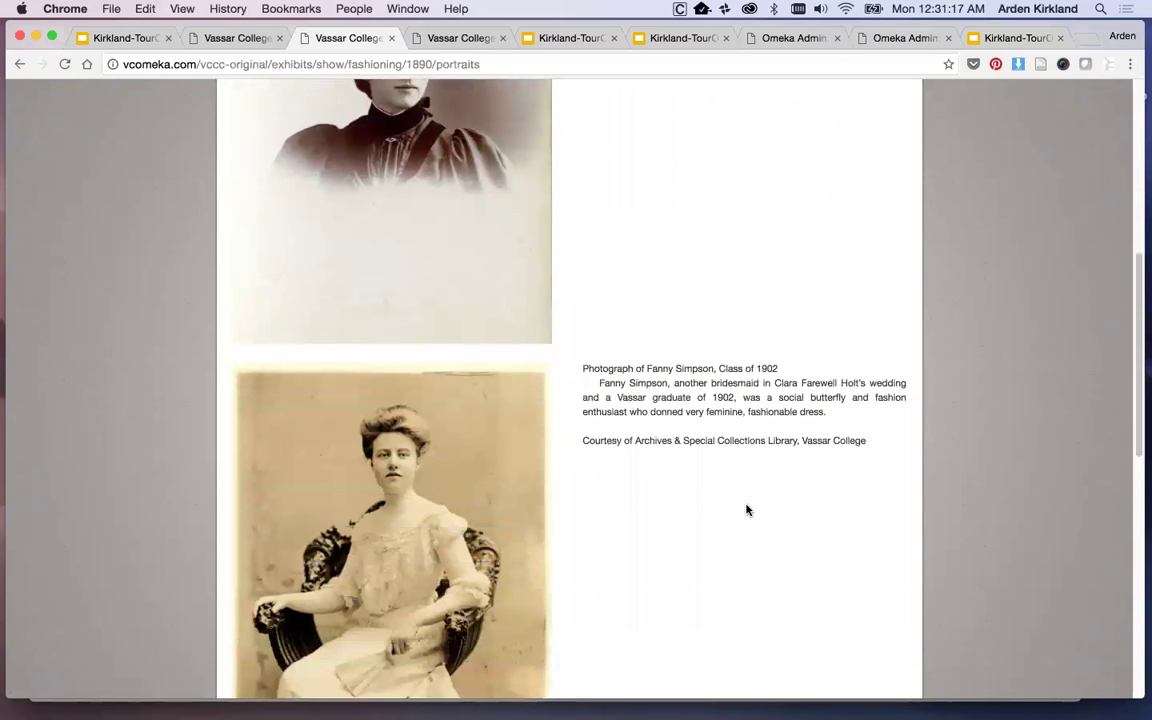
{"action": "scroll", "coordinate": [746, 510], "scroll_direction": "down", "scroll_amount": 7}
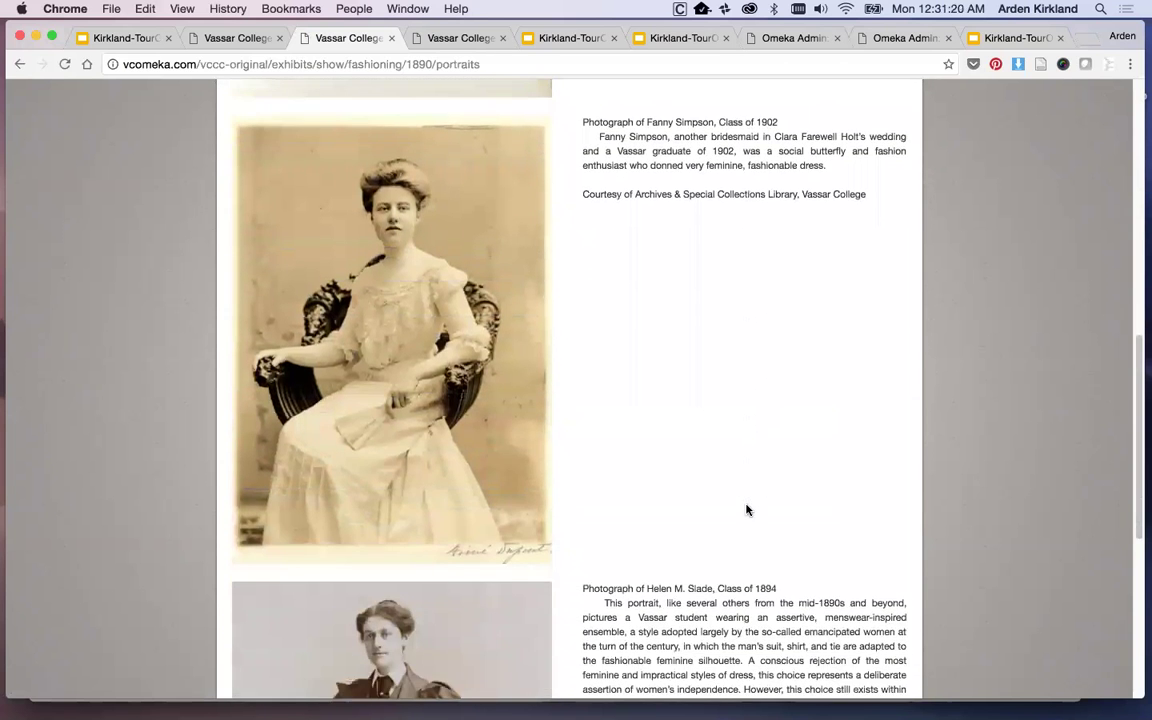
{"action": "scroll", "coordinate": [746, 510], "scroll_direction": "down", "scroll_amount": 9}
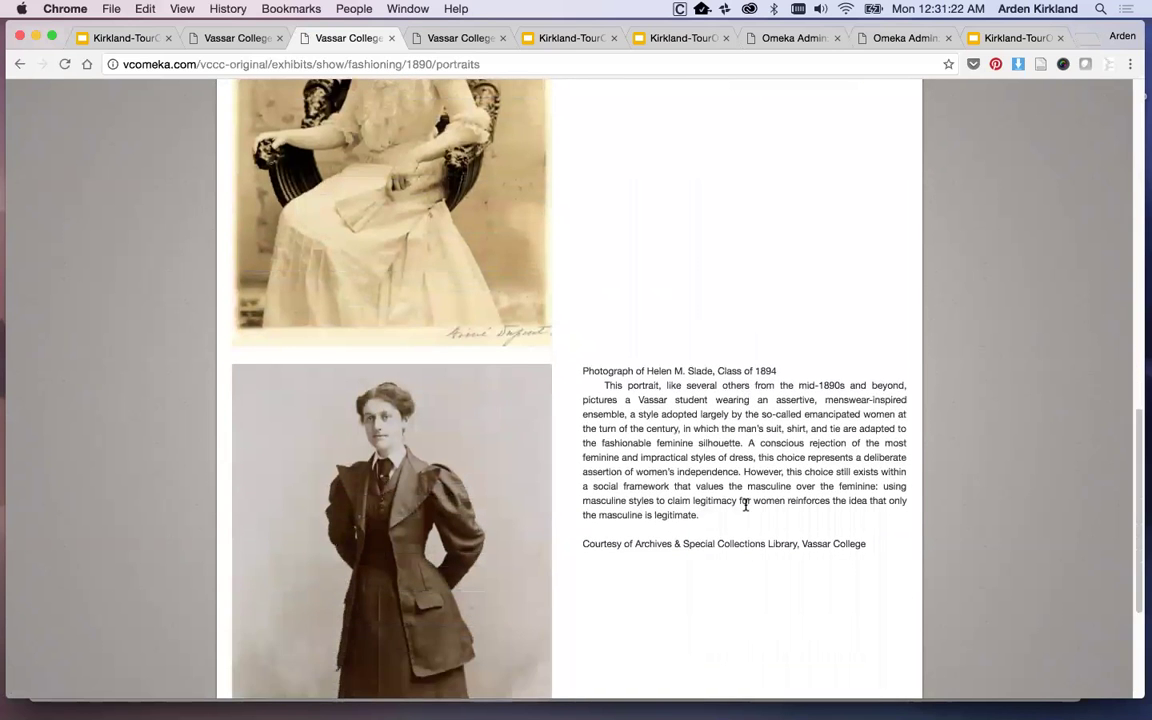
{"action": "scroll", "coordinate": [746, 505], "scroll_direction": "down", "scroll_amount": 6}
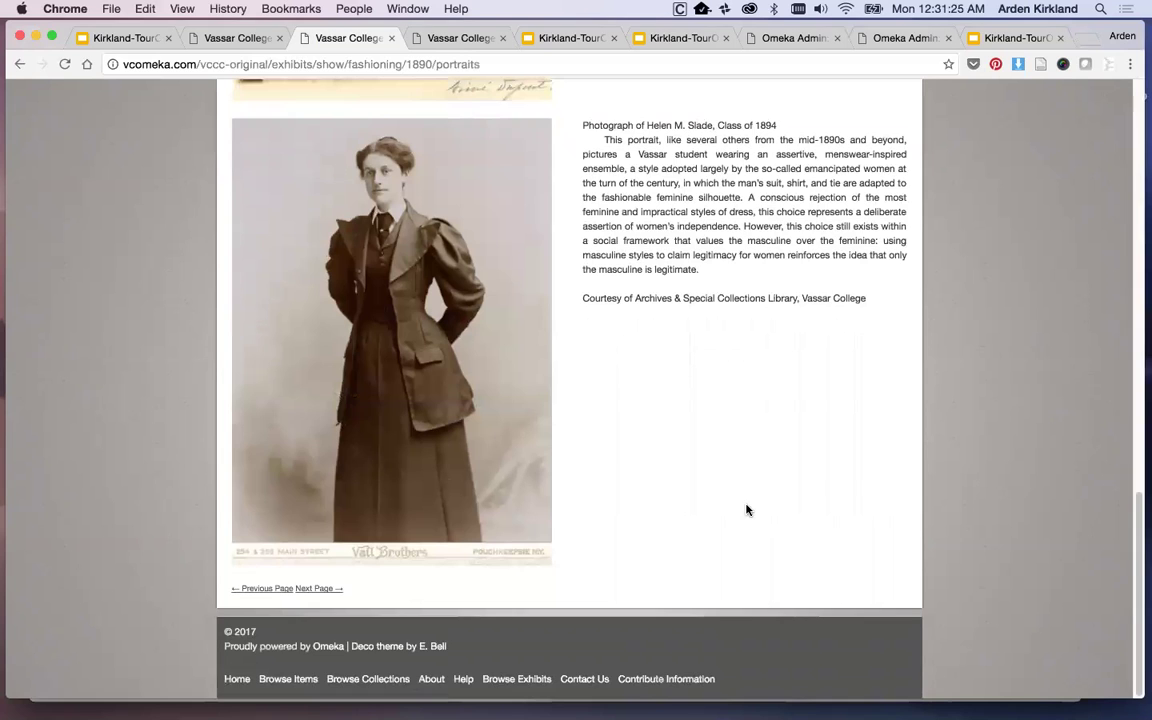
Page forward twice through the section to The Vassar Girl's Lament poem scan
{"action": "left_click", "coordinate": [318, 594]}
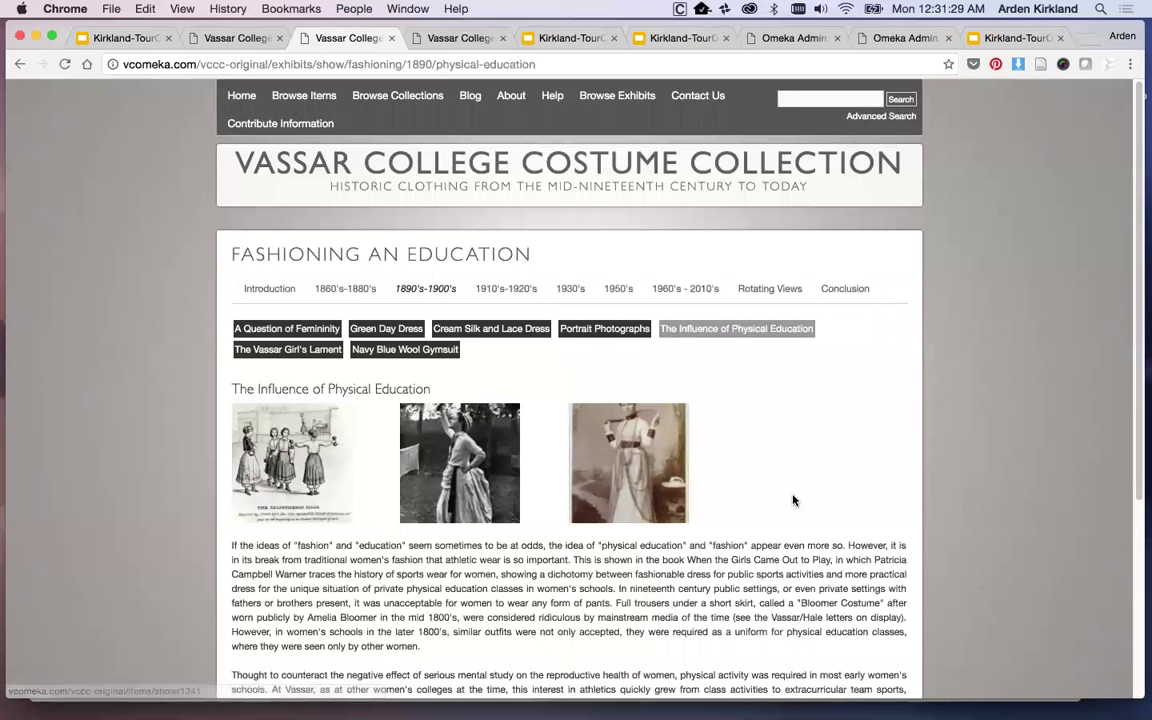
{"action": "scroll", "coordinate": [799, 500], "scroll_direction": "down", "scroll_amount": 4}
{"action": "scroll", "coordinate": [799, 493], "scroll_direction": "down", "scroll_amount": 1}
{"action": "scroll", "coordinate": [718, 436], "scroll_direction": "up", "scroll_amount": 3}
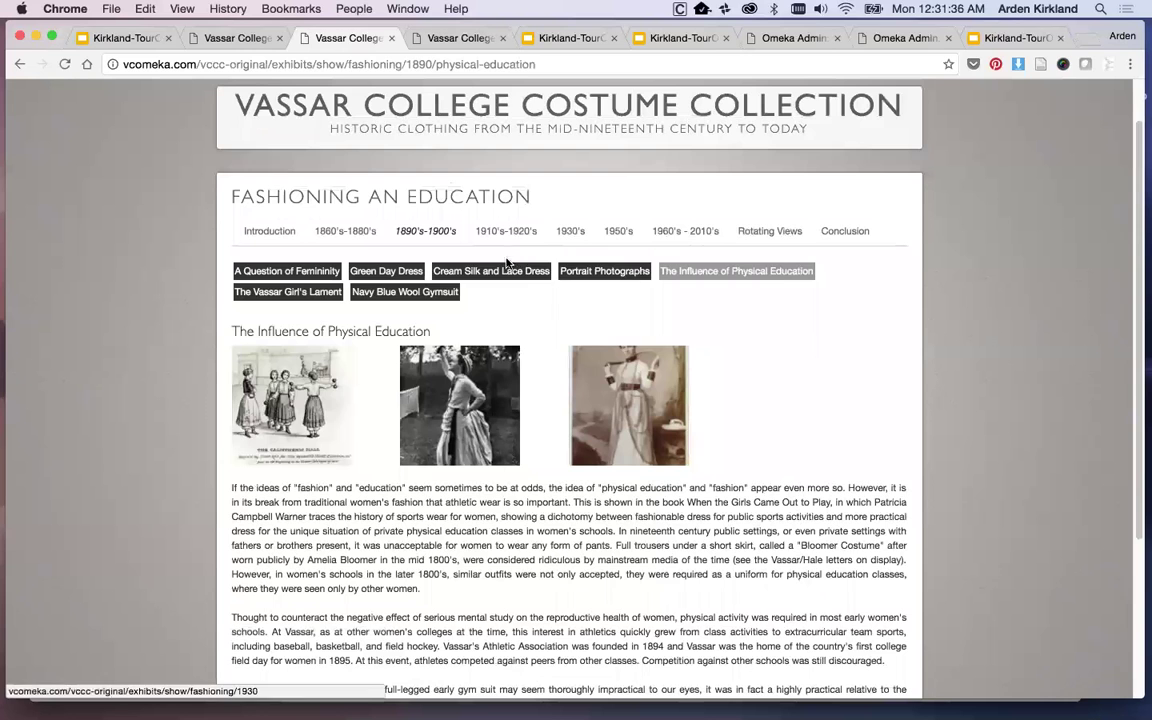
{"action": "scroll", "coordinate": [780, 561], "scroll_direction": "down", "scroll_amount": 1}
{"action": "scroll", "coordinate": [780, 561], "scroll_direction": "down", "scroll_amount": 5}
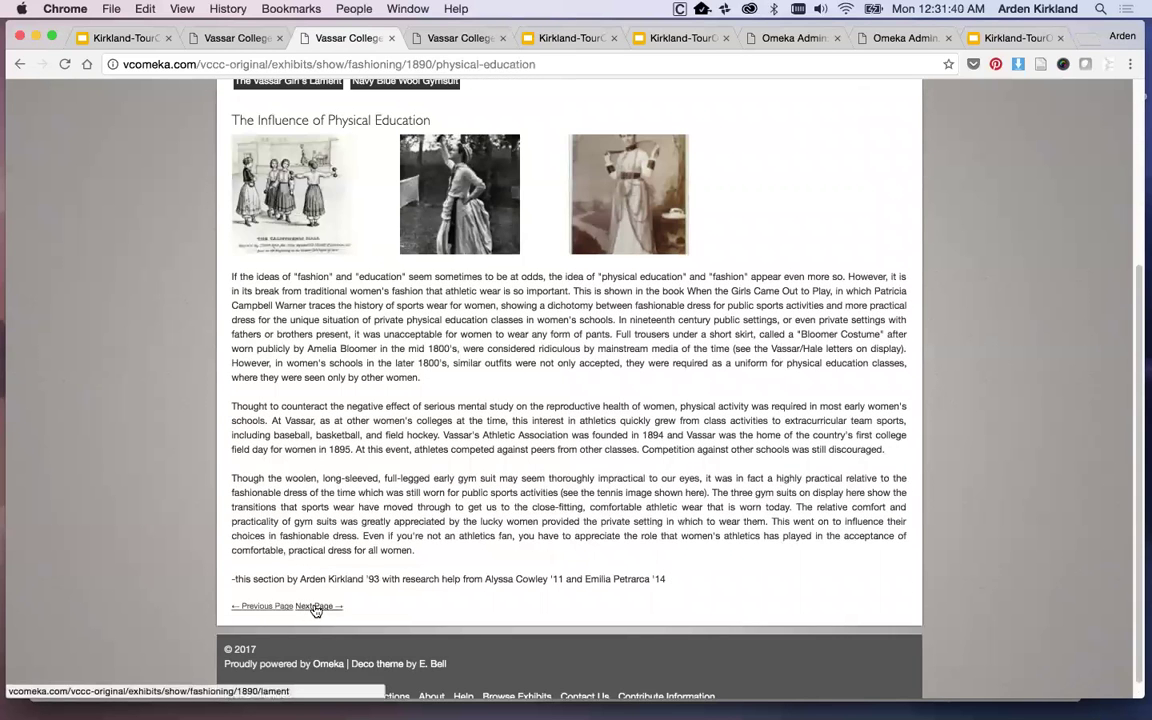
{"action": "left_click", "coordinate": [315, 607]}
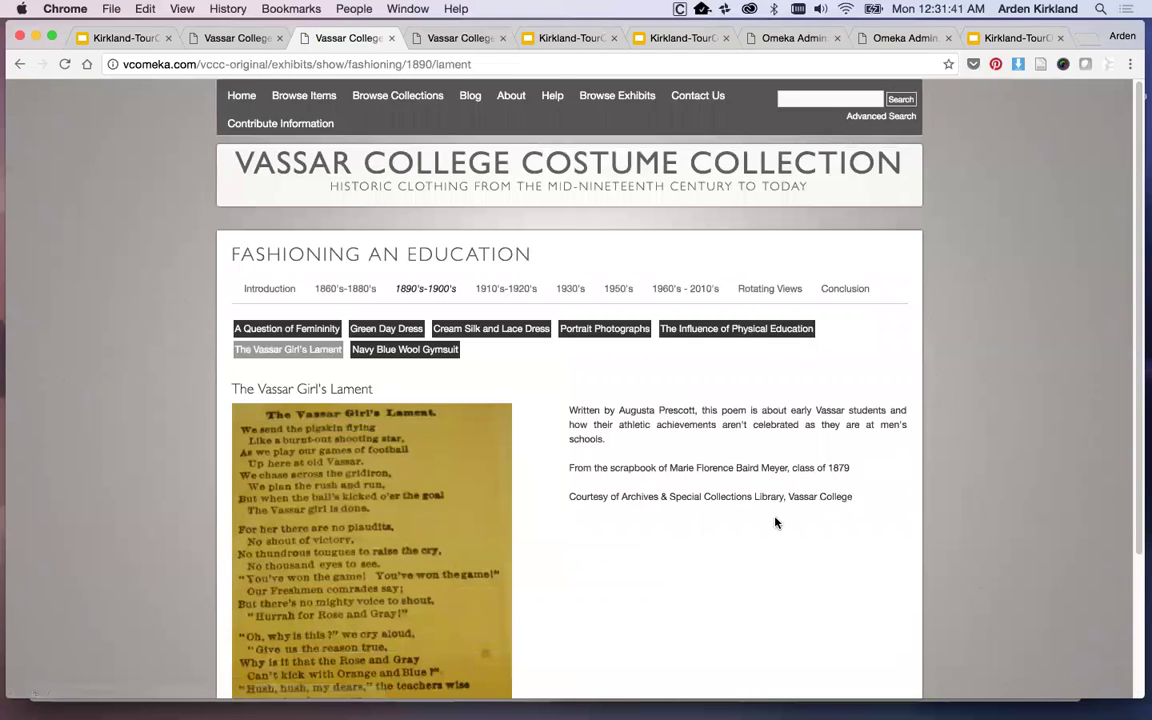
{"action": "scroll", "coordinate": [776, 522], "scroll_direction": "down", "scroll_amount": 1}
{"action": "scroll", "coordinate": [775, 522], "scroll_direction": "down", "scroll_amount": 2}
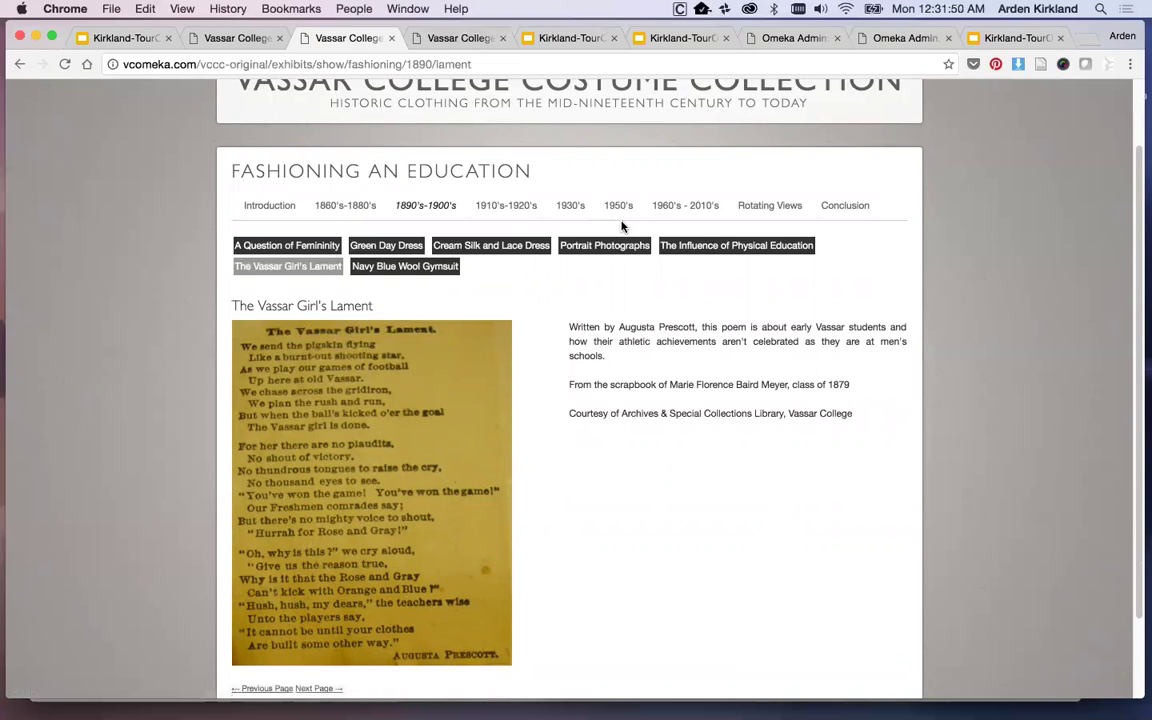
Scroll down the 1954 wedding dress page, then bring up the custom page layout slide
{"action": "left_click", "coordinate": [241, 40]}
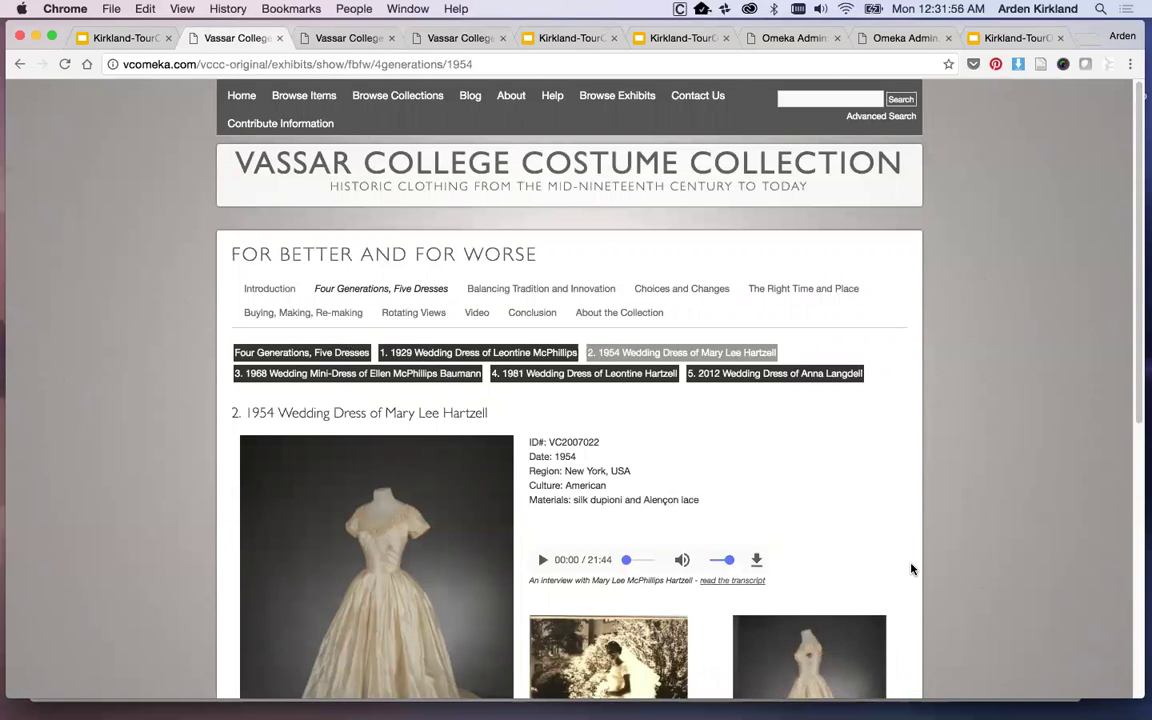
{"action": "scroll", "coordinate": [911, 568], "scroll_direction": "down", "scroll_amount": 1}
{"action": "scroll", "coordinate": [911, 567], "scroll_direction": "down", "scroll_amount": 1}
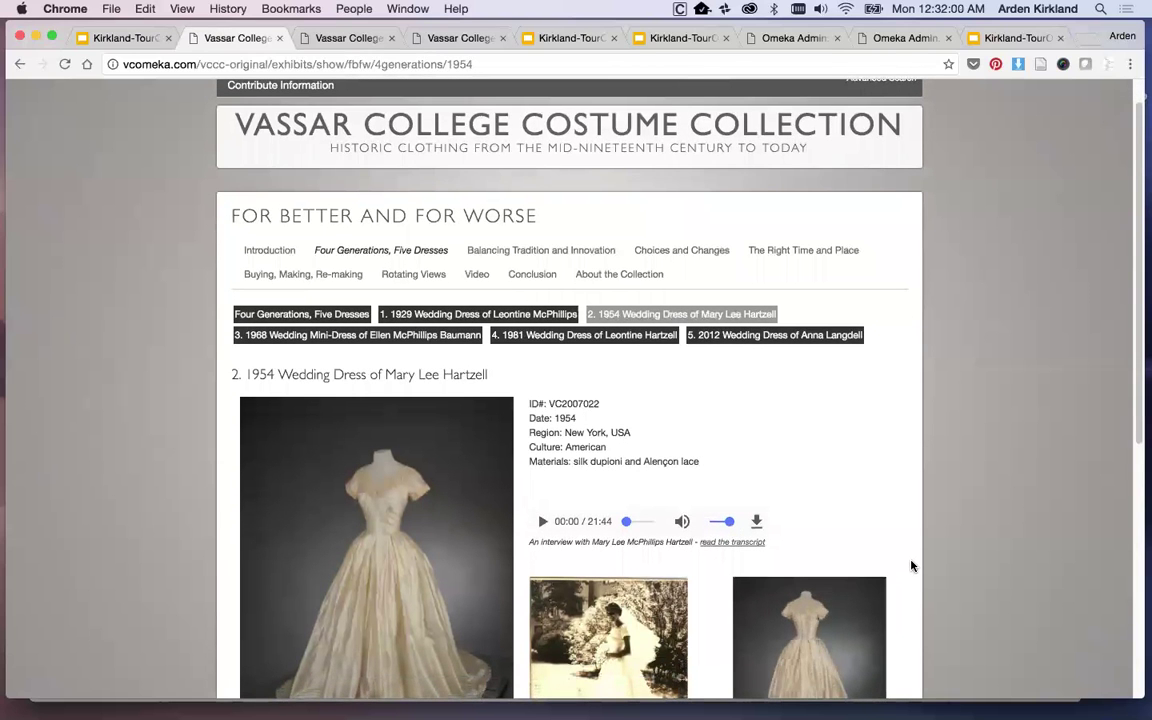
{"action": "scroll", "coordinate": [912, 566], "scroll_direction": "down", "scroll_amount": 1}
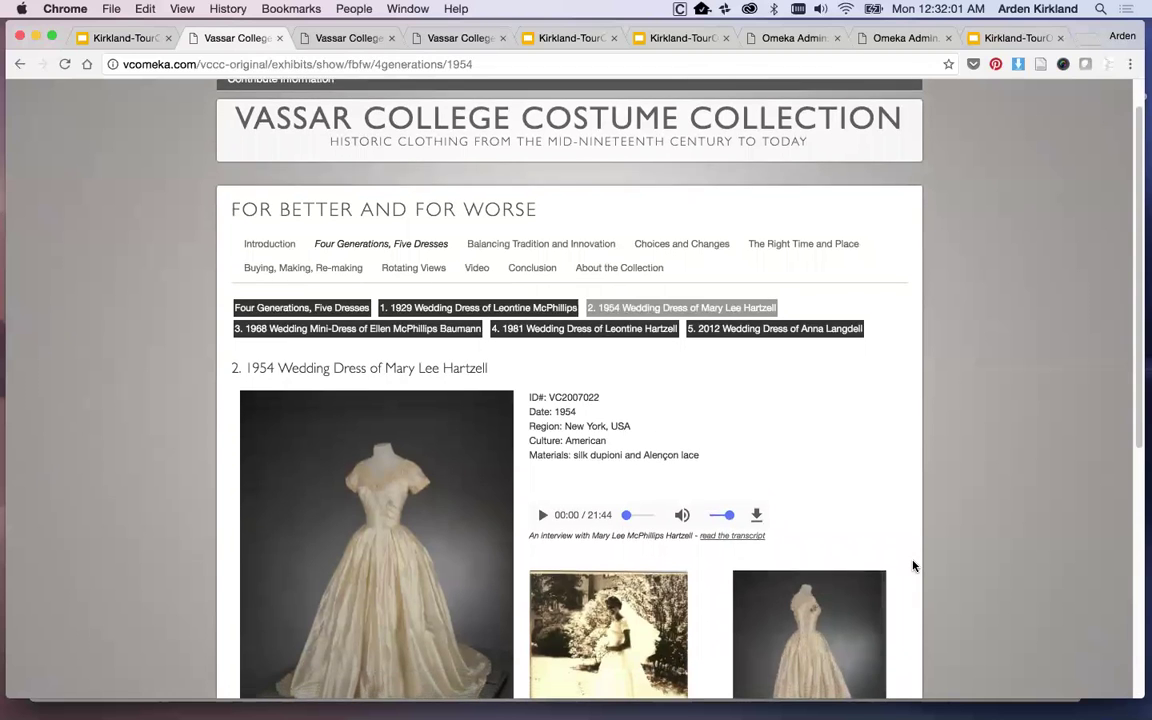
{"action": "scroll", "coordinate": [912, 566], "scroll_direction": "down", "scroll_amount": 2}
{"action": "scroll", "coordinate": [913, 565], "scroll_direction": "down", "scroll_amount": 2}
{"action": "scroll", "coordinate": [913, 565], "scroll_direction": "down", "scroll_amount": 2}
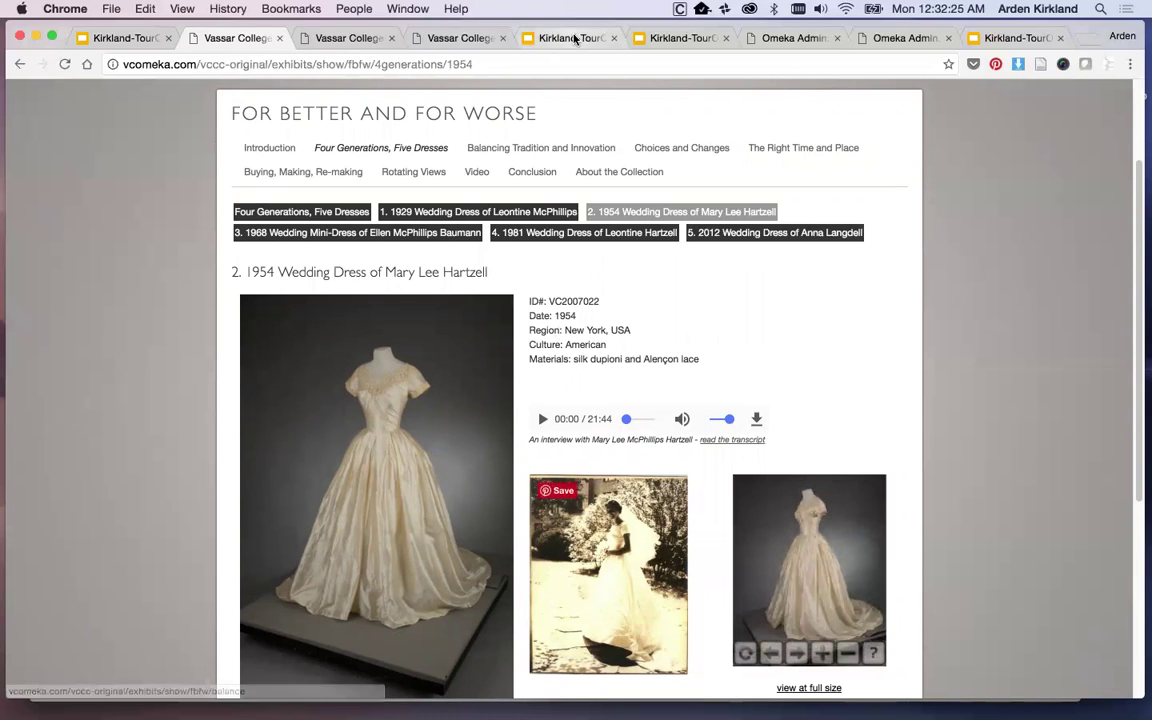
{"action": "left_click", "coordinate": [693, 39]}
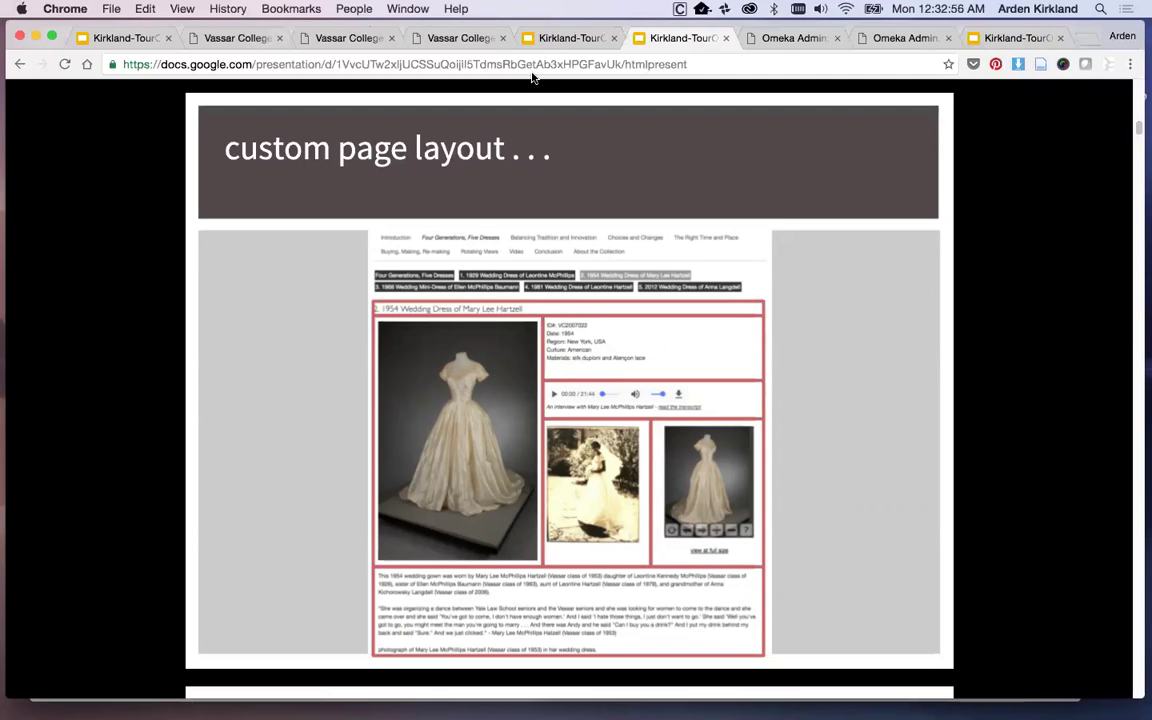
{"action": "left_click", "coordinate": [784, 39]}
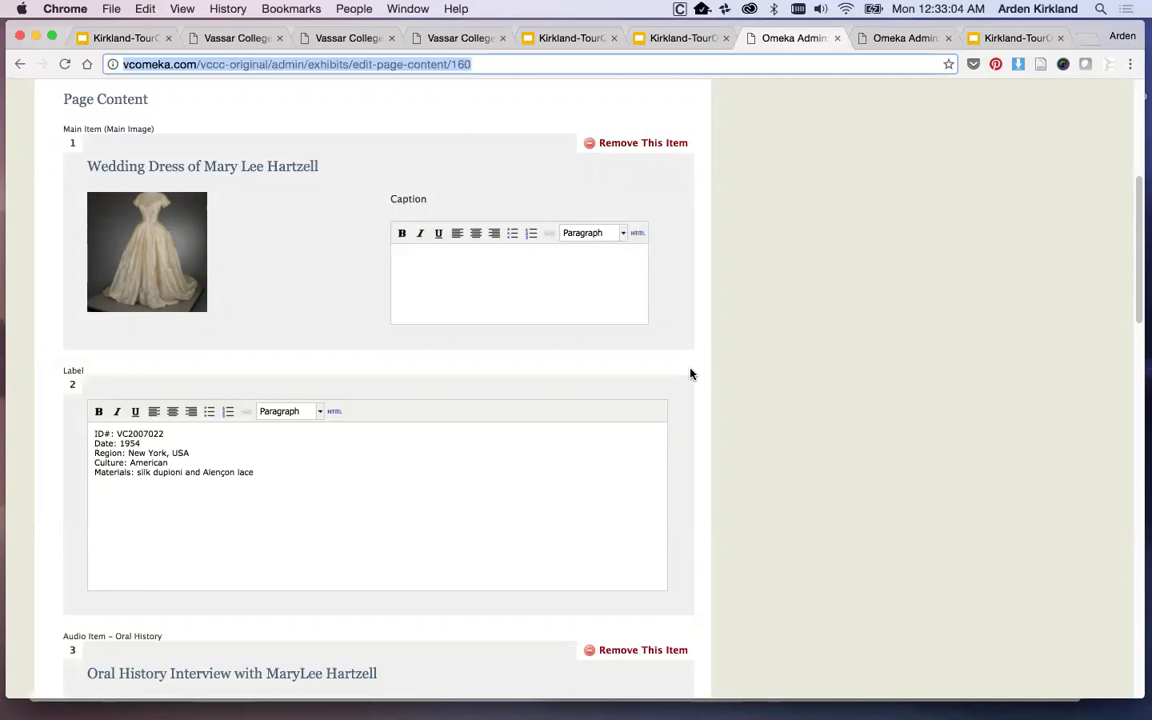
{"action": "scroll", "coordinate": [690, 374], "scroll_direction": "down", "scroll_amount": 1}
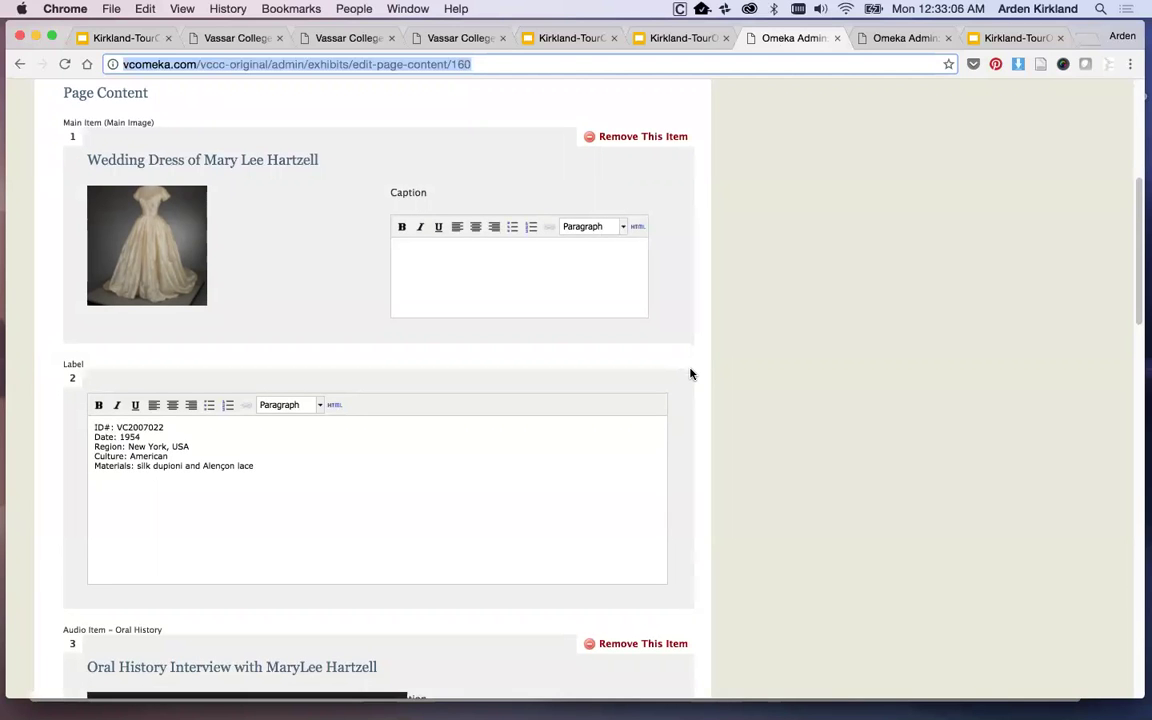
{"action": "scroll", "coordinate": [690, 374], "scroll_direction": "down", "scroll_amount": 1}
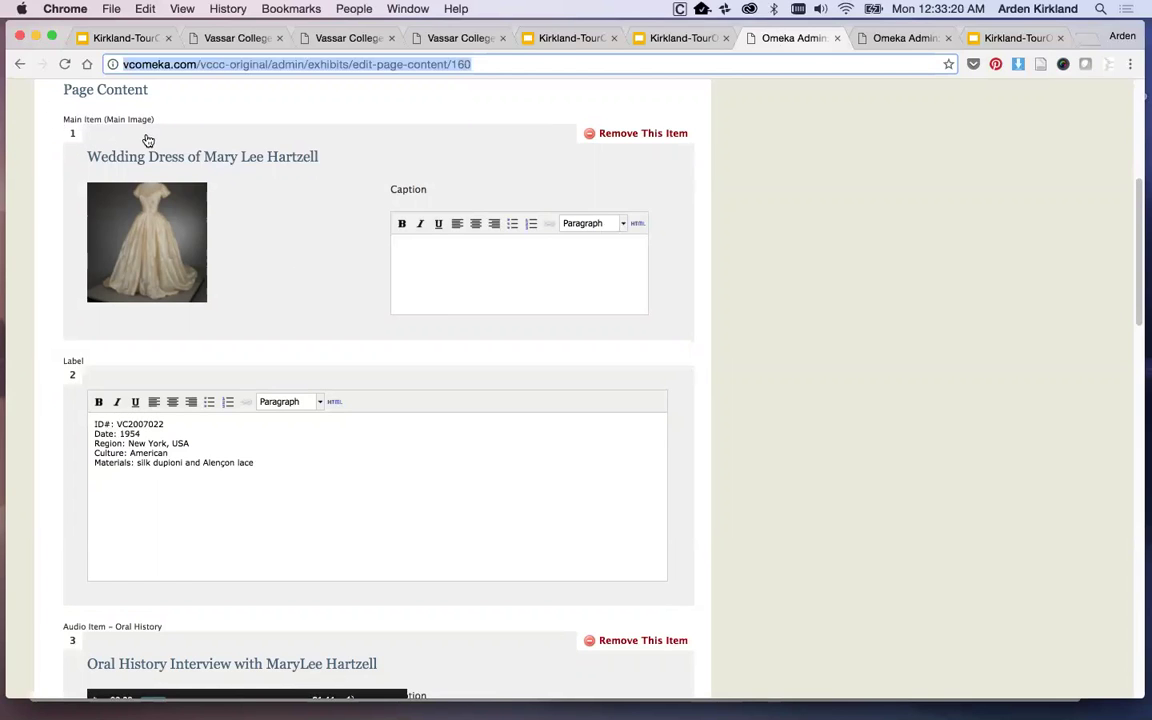
{"action": "left_click", "coordinate": [441, 287]}
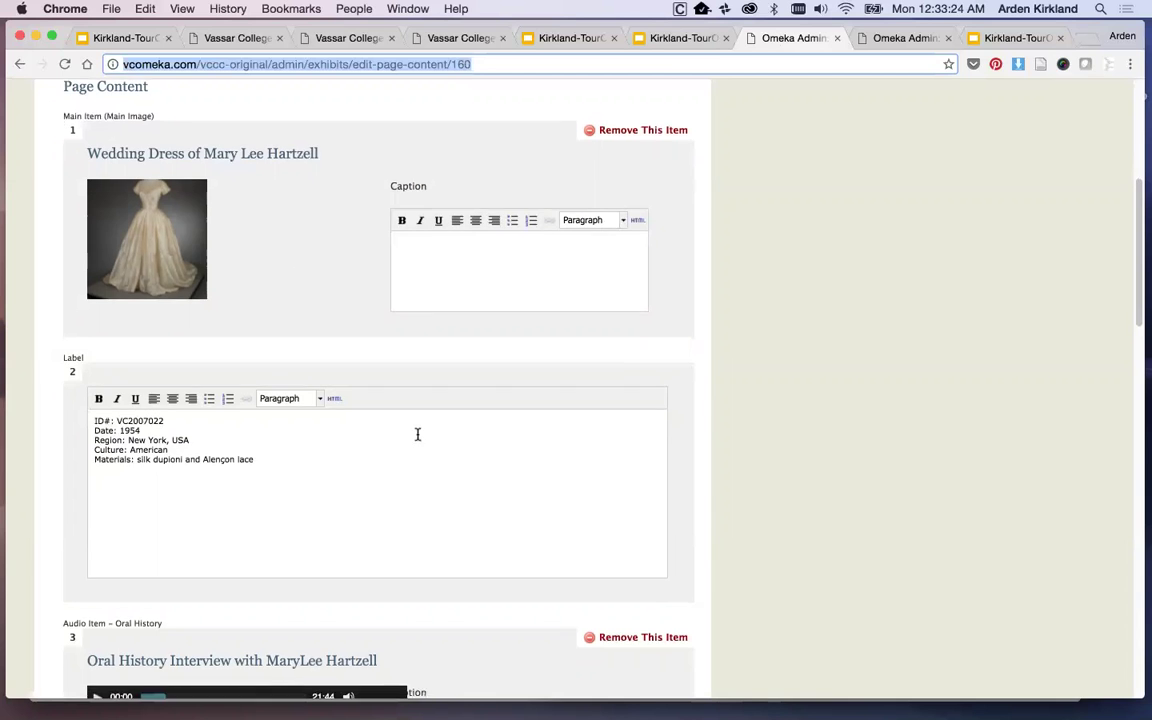
{"action": "scroll", "coordinate": [414, 432], "scroll_direction": "down", "scroll_amount": 2}
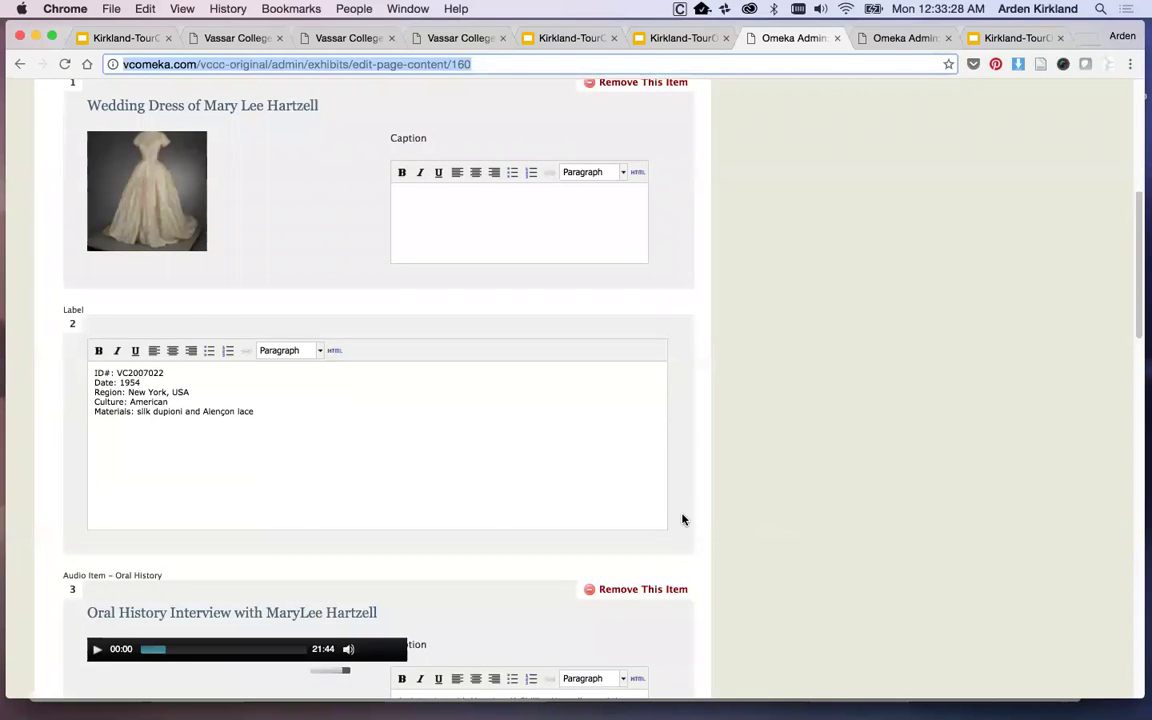
{"action": "scroll", "coordinate": [683, 514], "scroll_direction": "down", "scroll_amount": 3}
{"action": "scroll", "coordinate": [686, 511], "scroll_direction": "down", "scroll_amount": 2}
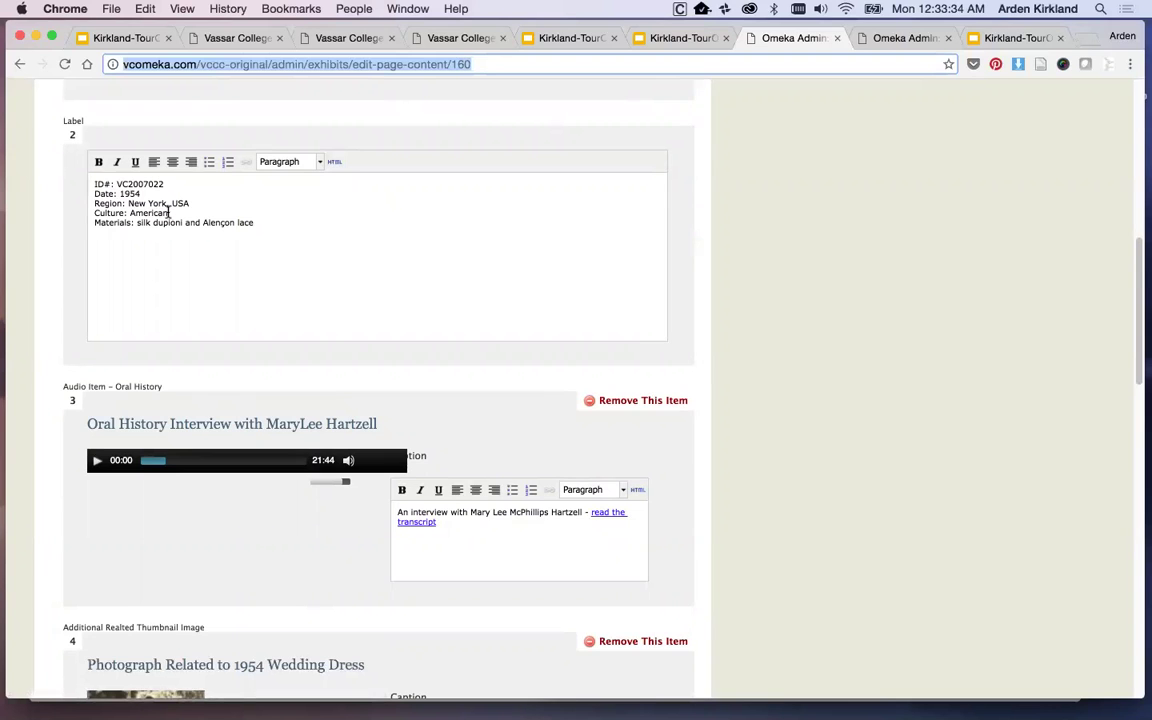
{"action": "scroll", "coordinate": [666, 478], "scroll_direction": "down", "scroll_amount": 2}
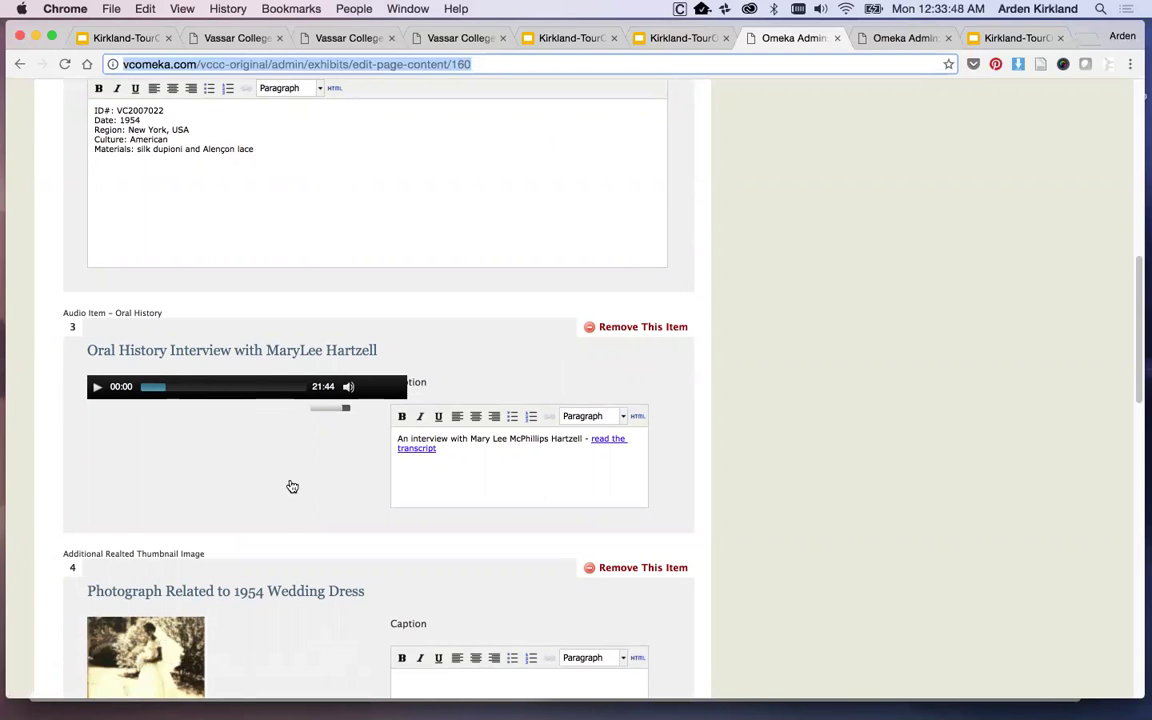
{"action": "scroll", "coordinate": [290, 480], "scroll_direction": "down", "scroll_amount": 3}
{"action": "scroll", "coordinate": [310, 450], "scroll_direction": "down", "scroll_amount": 4}
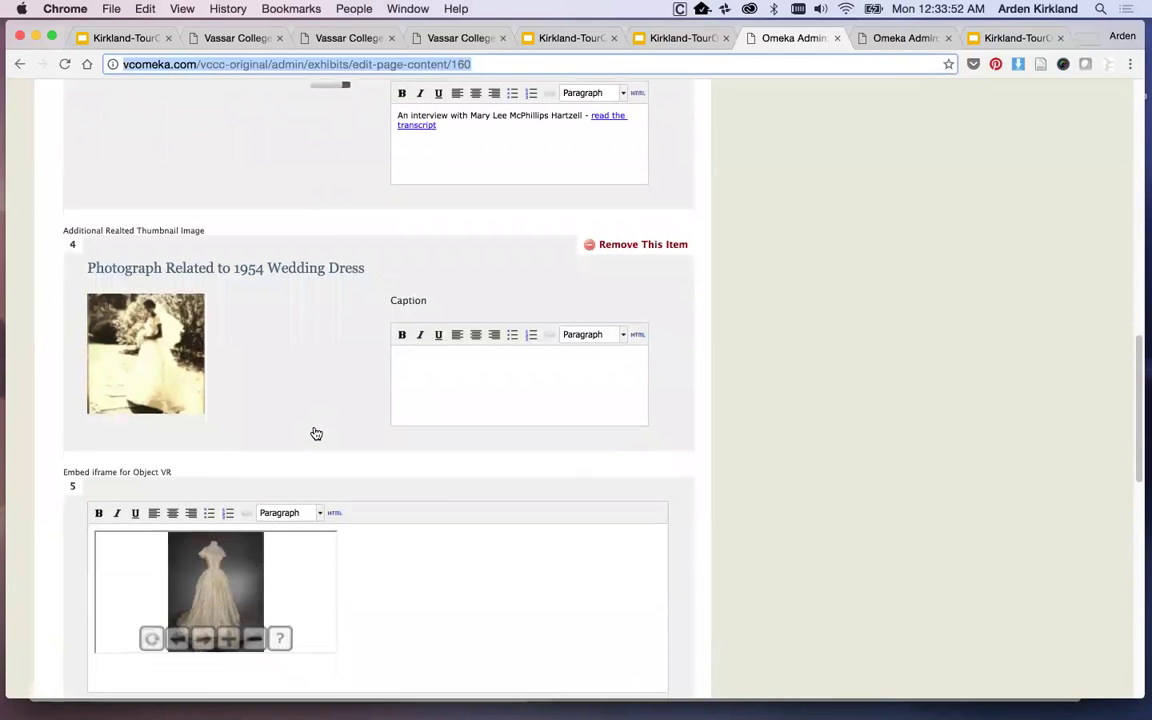
{"action": "scroll", "coordinate": [580, 474], "scroll_direction": "down", "scroll_amount": 1}
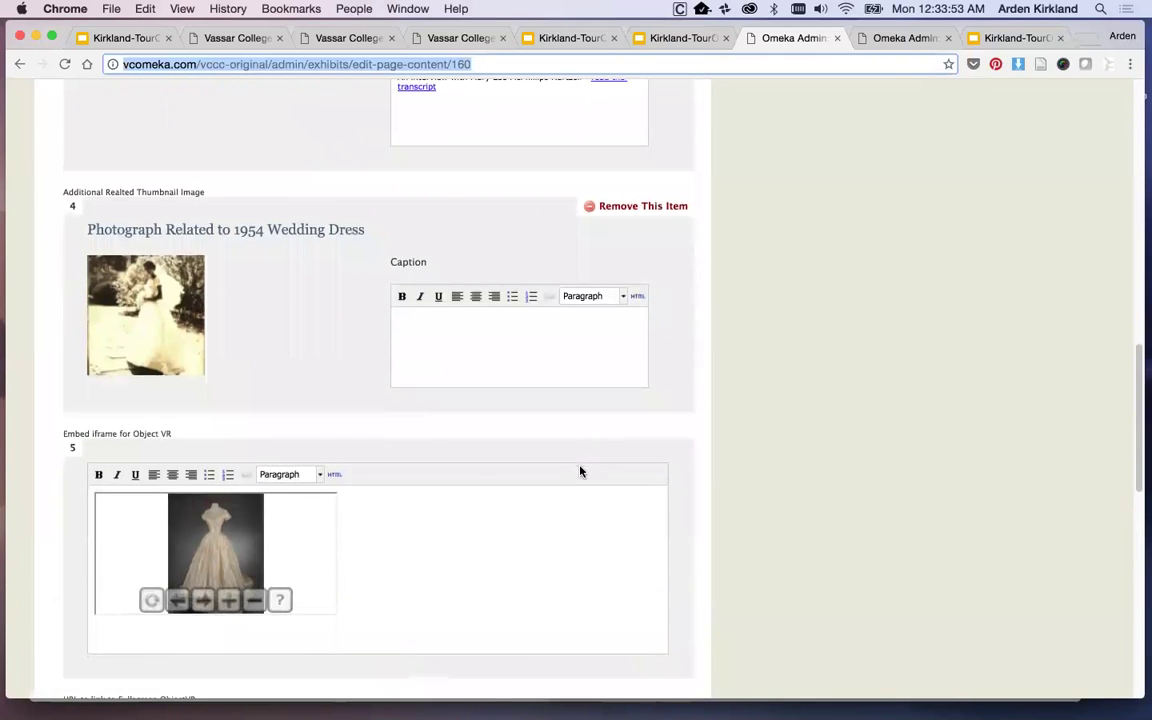
{"action": "scroll", "coordinate": [580, 470], "scroll_direction": "down", "scroll_amount": 3}
{"action": "scroll", "coordinate": [578, 463], "scroll_direction": "down", "scroll_amount": 3}
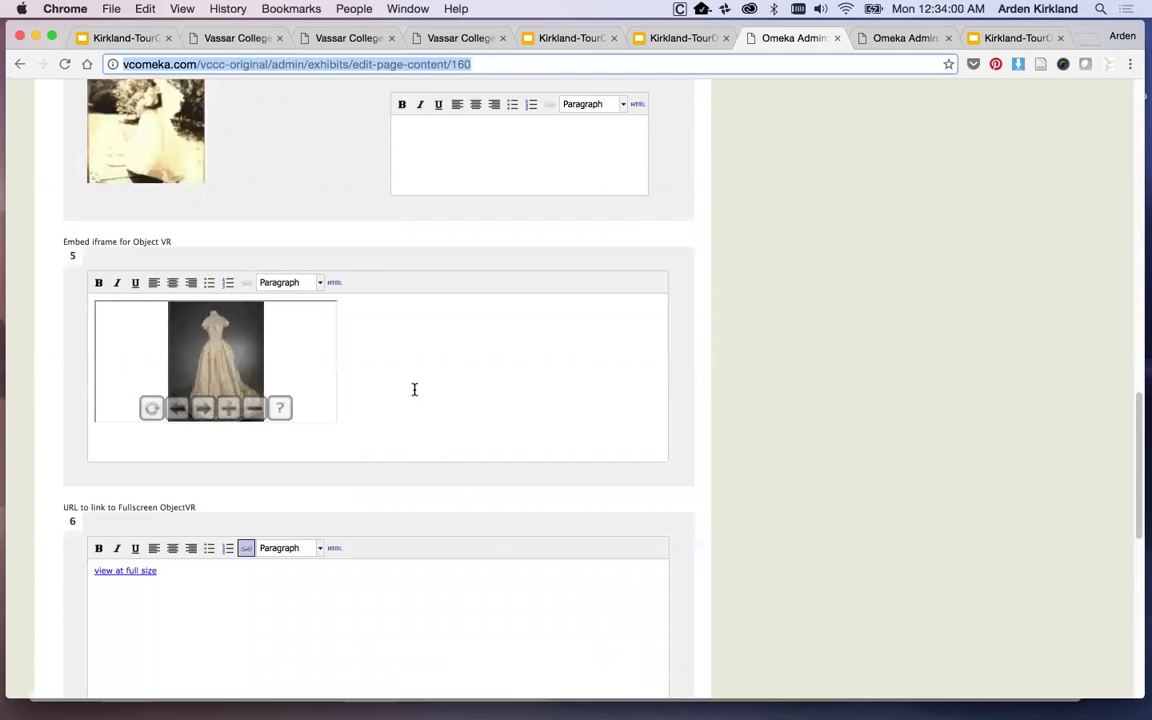
{"action": "scroll", "coordinate": [487, 530], "scroll_direction": "down", "scroll_amount": 4}
{"action": "scroll", "coordinate": [486, 517], "scroll_direction": "down", "scroll_amount": 6}
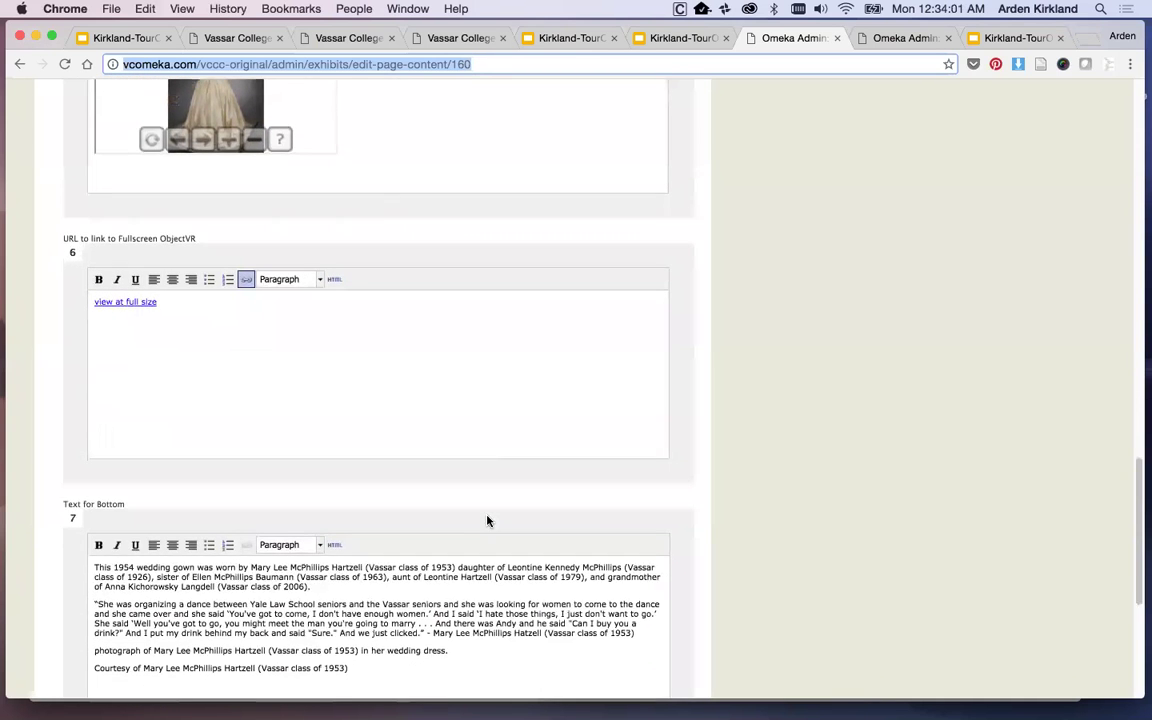
{"action": "scroll", "coordinate": [487, 393], "scroll_direction": "down", "scroll_amount": 5}
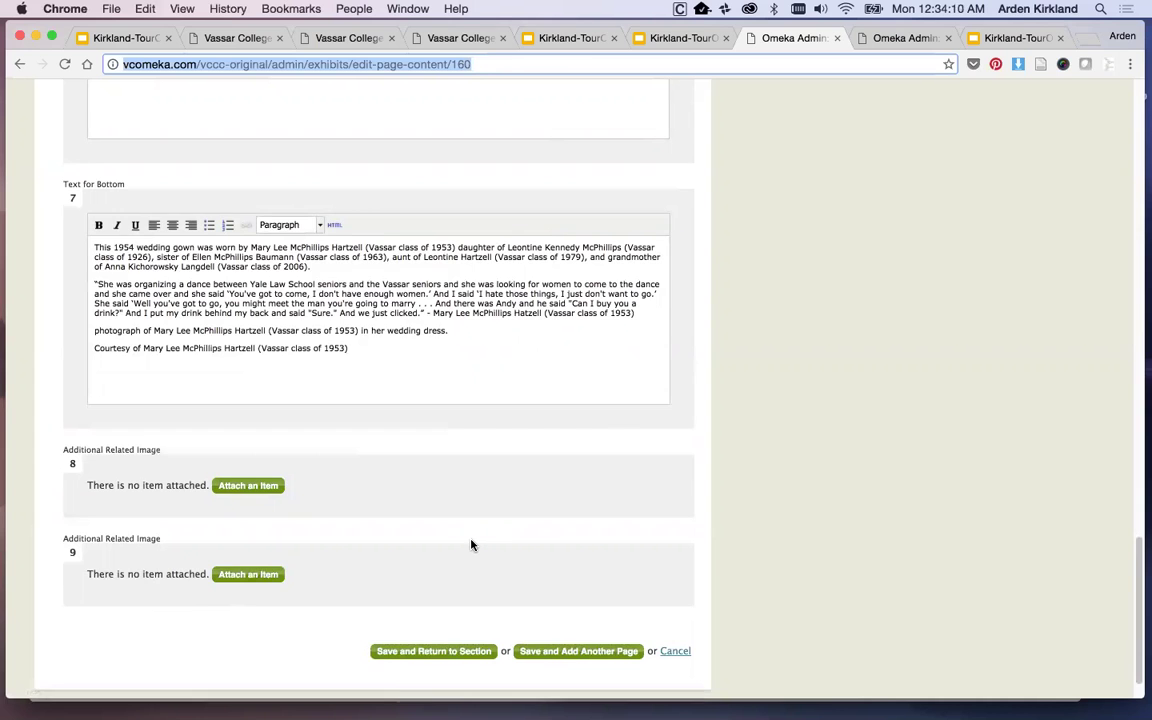
{"action": "scroll", "coordinate": [474, 548], "scroll_direction": "up", "scroll_amount": 2}
{"action": "scroll", "coordinate": [473, 546], "scroll_direction": "up", "scroll_amount": 10}
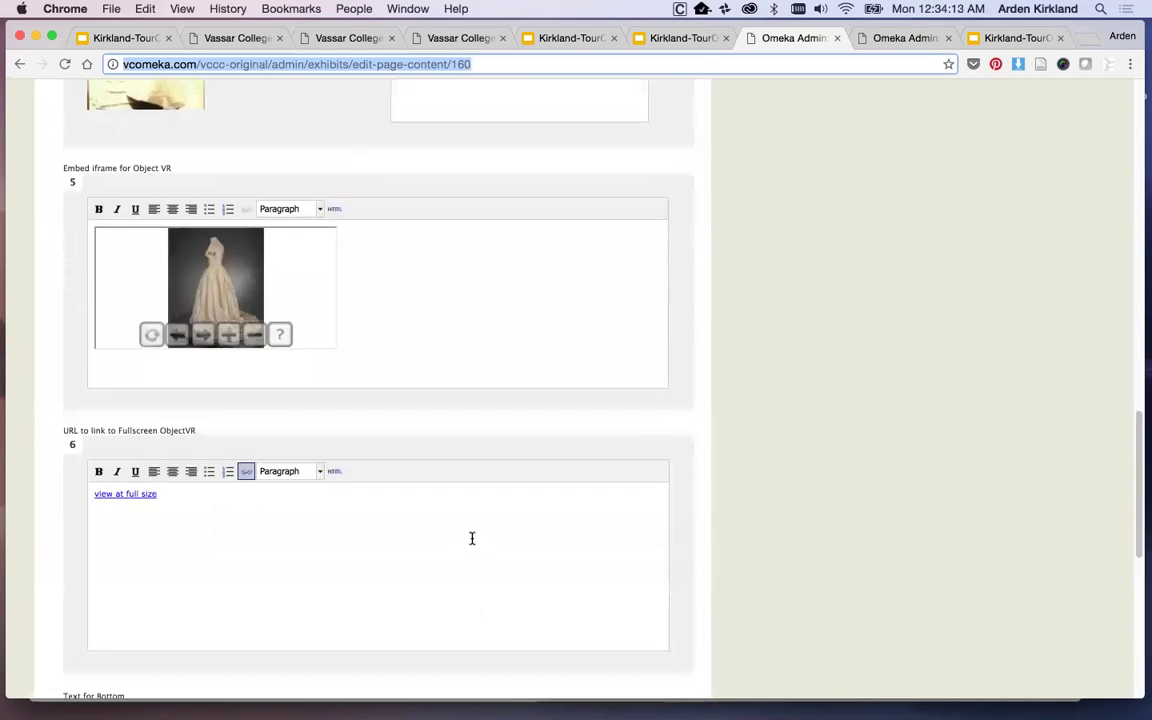
{"action": "scroll", "coordinate": [472, 540], "scroll_direction": "up", "scroll_amount": 3}
{"action": "scroll", "coordinate": [509, 529], "scroll_direction": "up", "scroll_amount": 3}
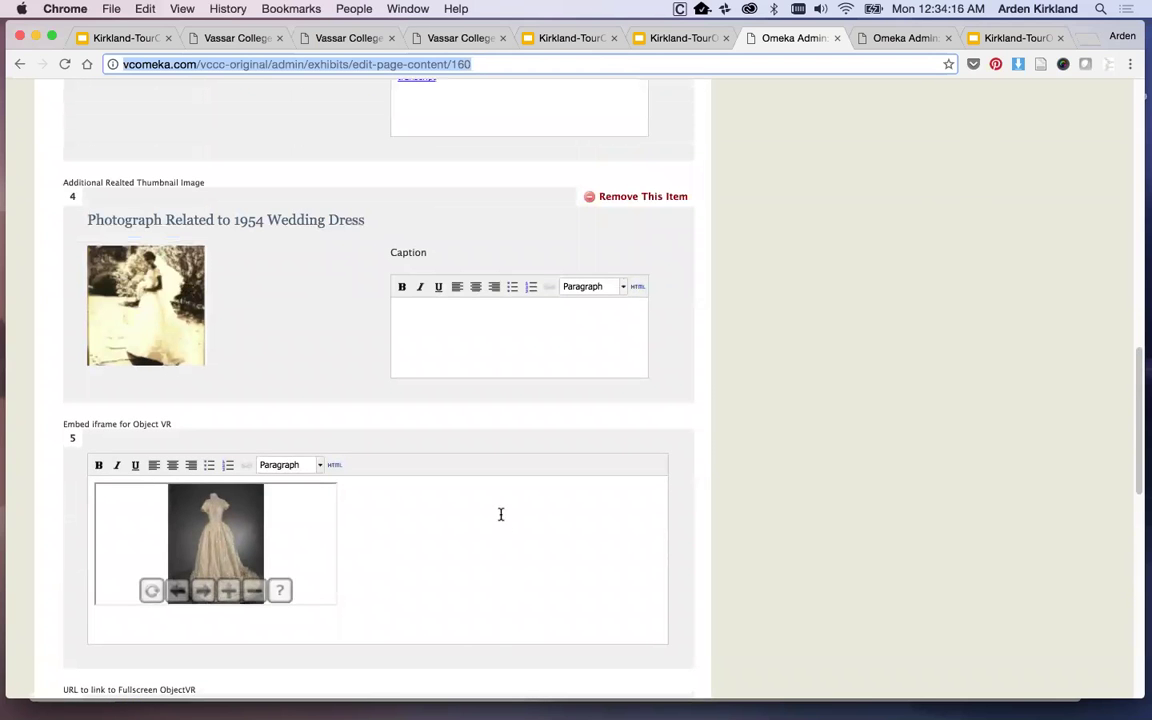
{"action": "scroll", "coordinate": [293, 386], "scroll_direction": "up", "scroll_amount": 4}
{"action": "scroll", "coordinate": [319, 412], "scroll_direction": "up", "scroll_amount": 2}
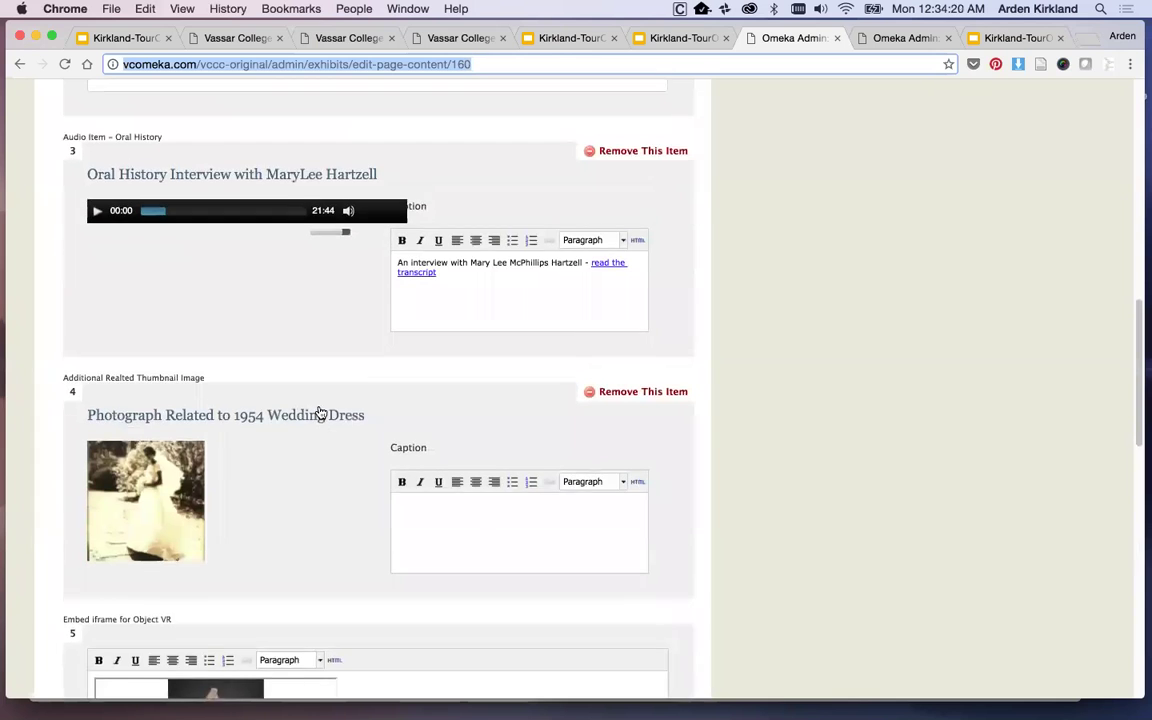
{"action": "scroll", "coordinate": [318, 416], "scroll_direction": "up", "scroll_amount": 3}
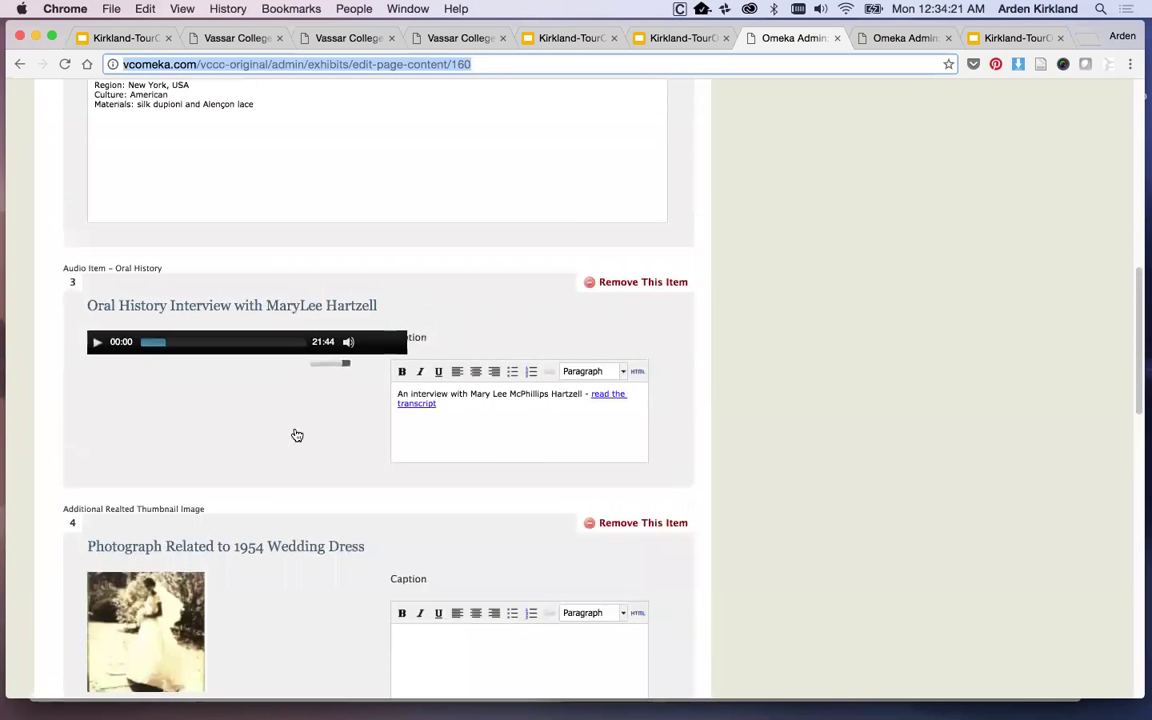
{"action": "scroll", "coordinate": [470, 332], "scroll_direction": "up", "scroll_amount": 6}
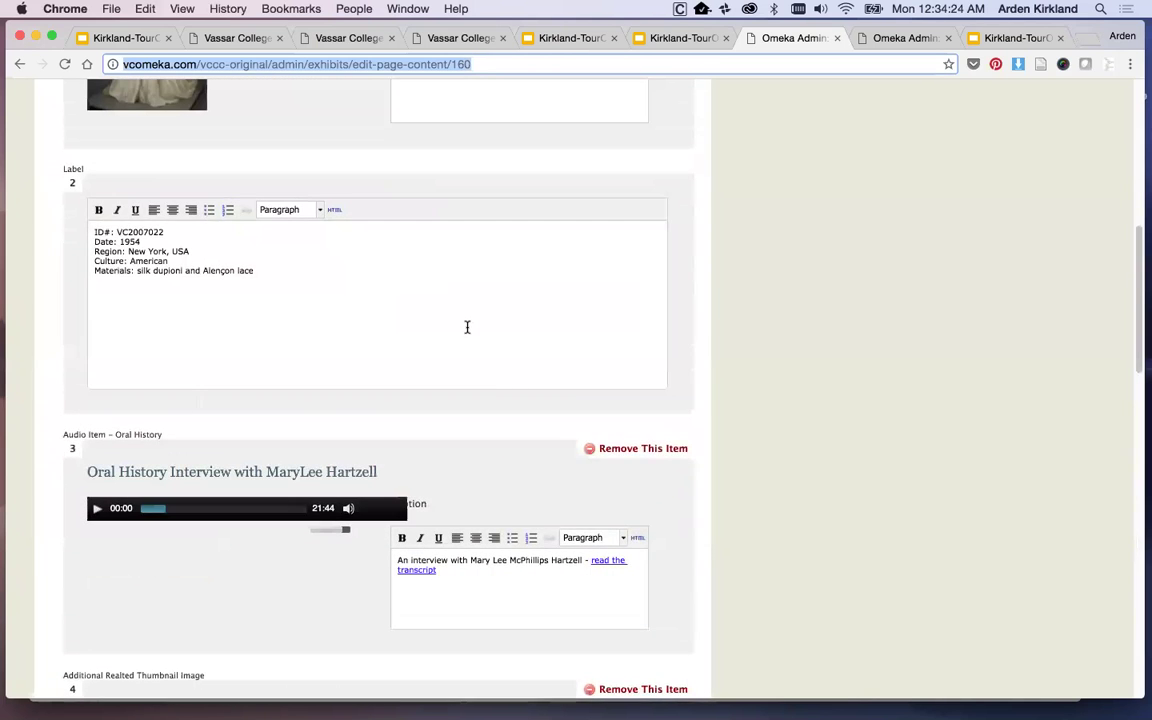
{"action": "scroll", "coordinate": [458, 345], "scroll_direction": "up", "scroll_amount": 2}
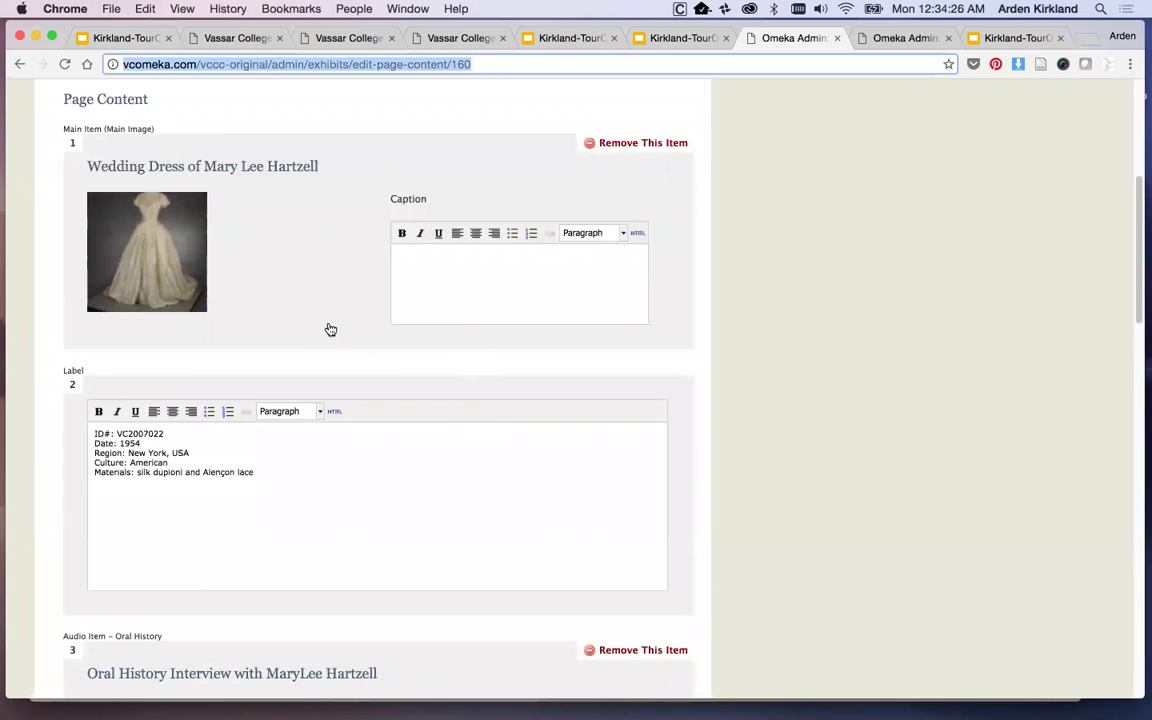
{"action": "scroll", "coordinate": [329, 329], "scroll_direction": "up", "scroll_amount": 1}
{"action": "scroll", "coordinate": [332, 333], "scroll_direction": "down", "scroll_amount": 1}
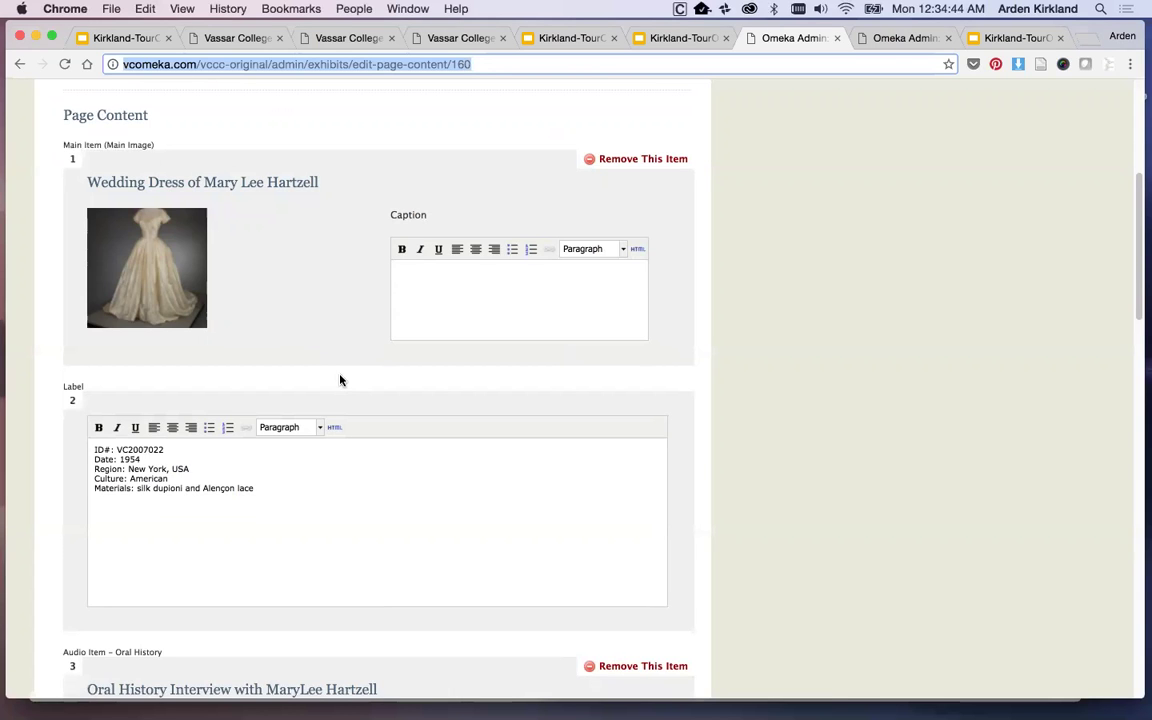
Glance at The Vassar Girl's Lament, then scroll the public 1954 wedding dress page
{"action": "left_click", "coordinate": [340, 40]}
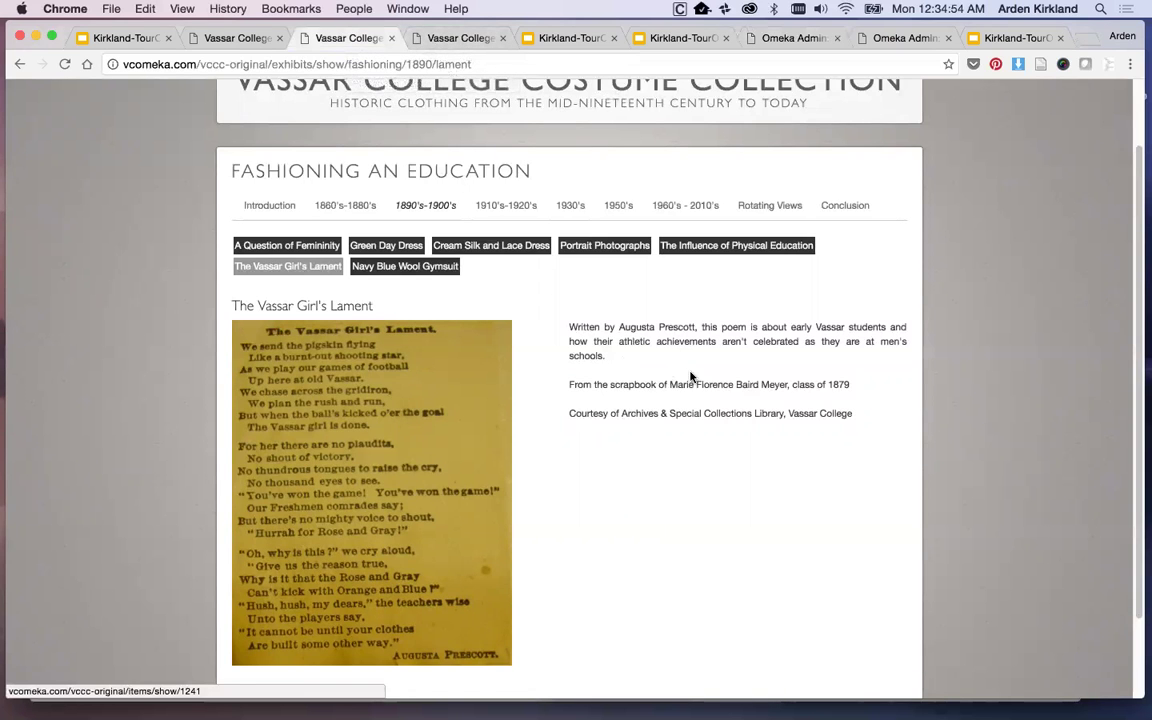
{"action": "left_click", "coordinate": [238, 38]}
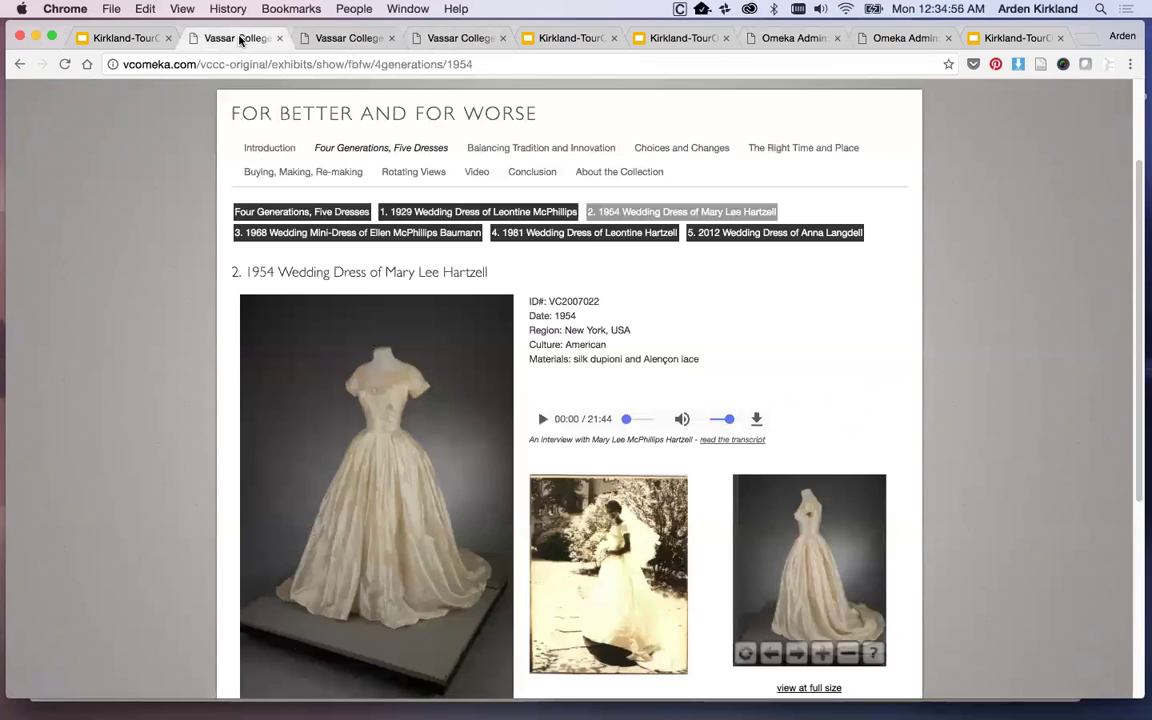
{"action": "scroll", "coordinate": [909, 449], "scroll_direction": "down", "scroll_amount": 1}
{"action": "scroll", "coordinate": [909, 449], "scroll_direction": "down", "scroll_amount": 1}
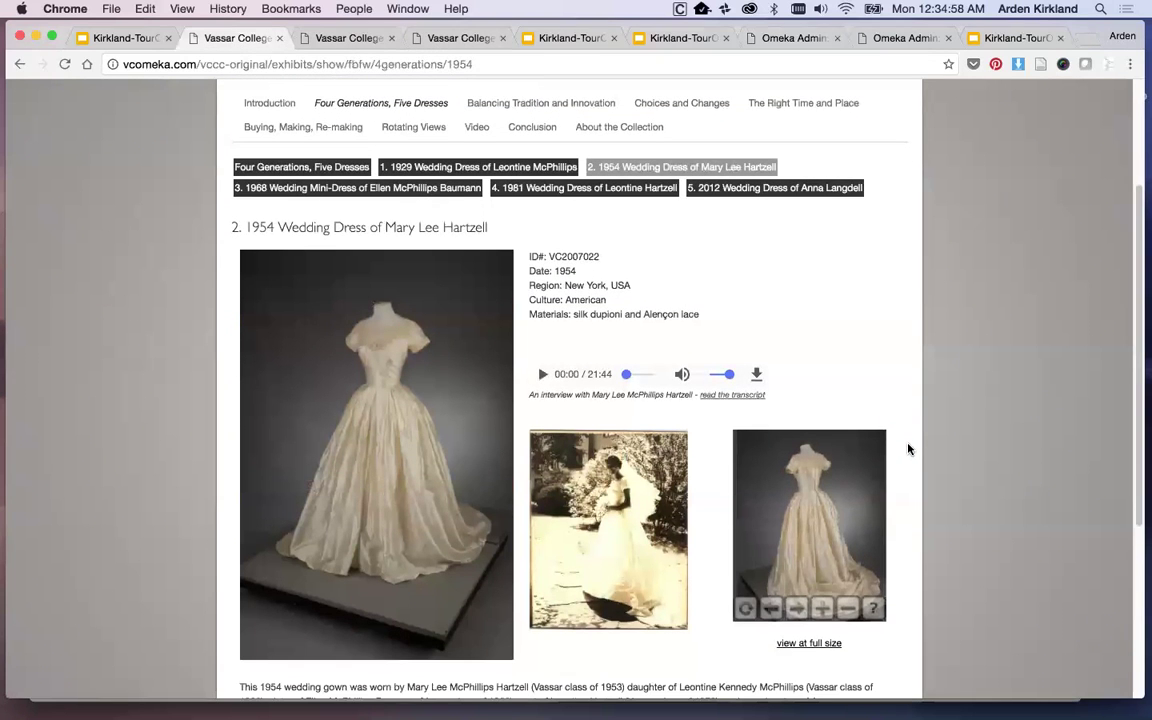
Scroll the admin Sections and Pages list and drag the 1929 dress page below the 1954 page
{"action": "left_click", "coordinate": [893, 44]}
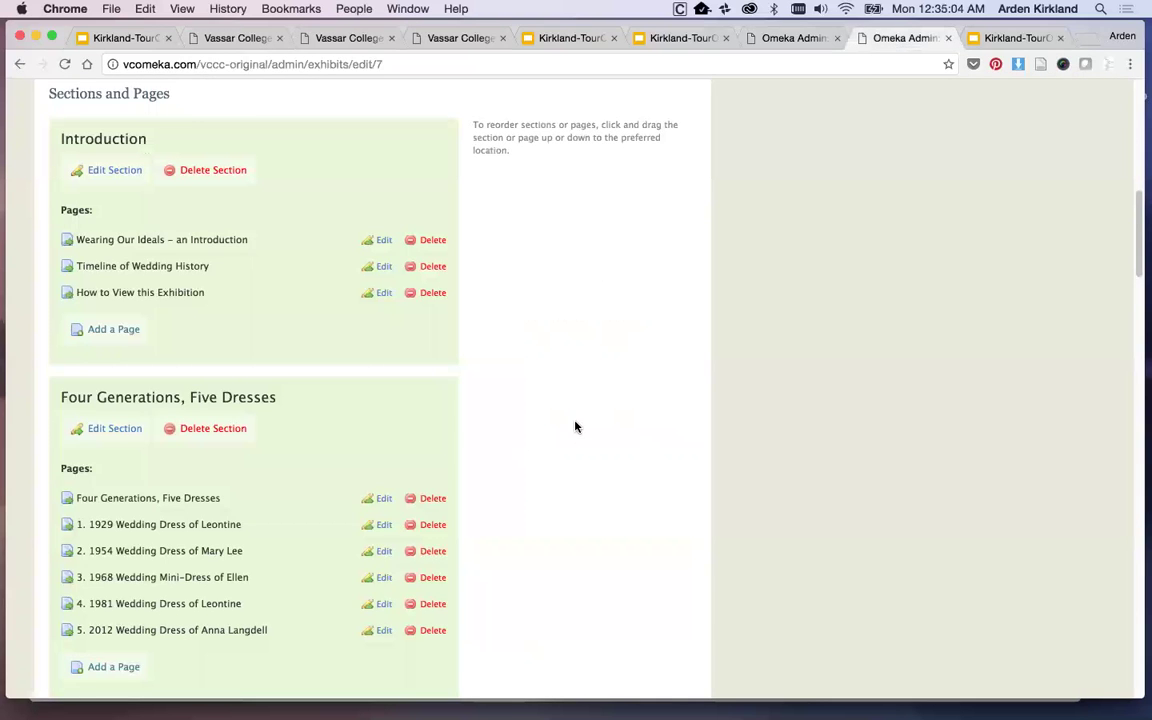
{"action": "scroll", "coordinate": [587, 419], "scroll_direction": "down", "scroll_amount": 1}
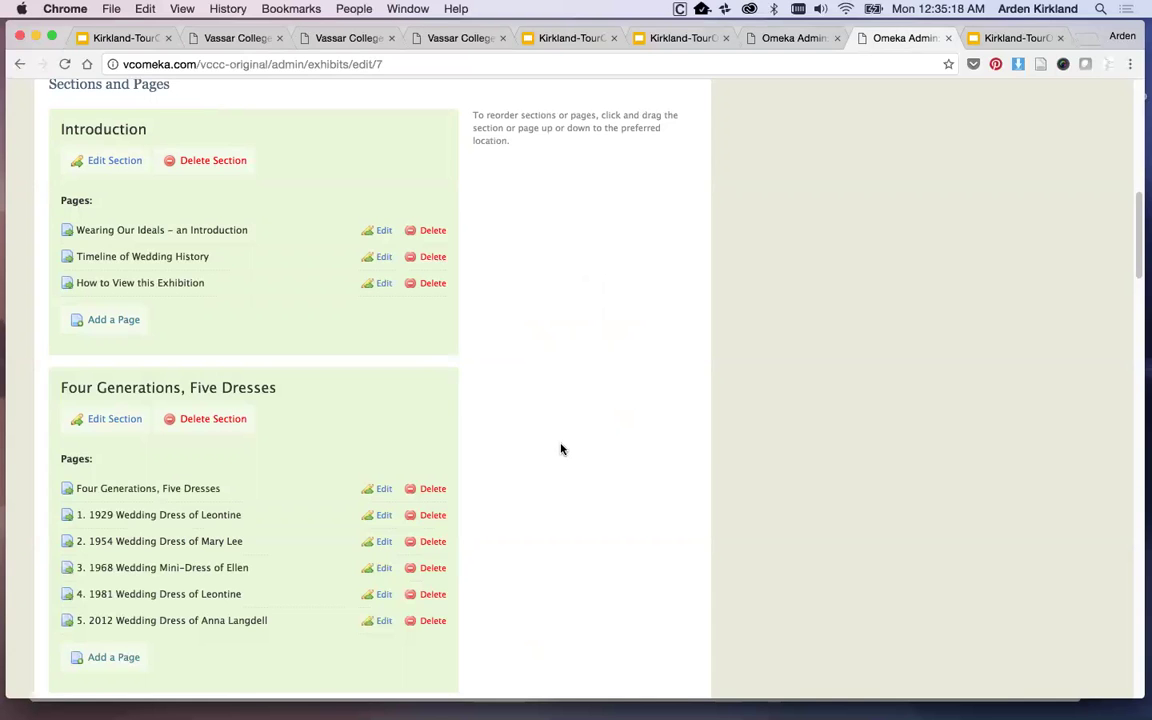
{"action": "scroll", "coordinate": [580, 481], "scroll_direction": "down", "scroll_amount": 1}
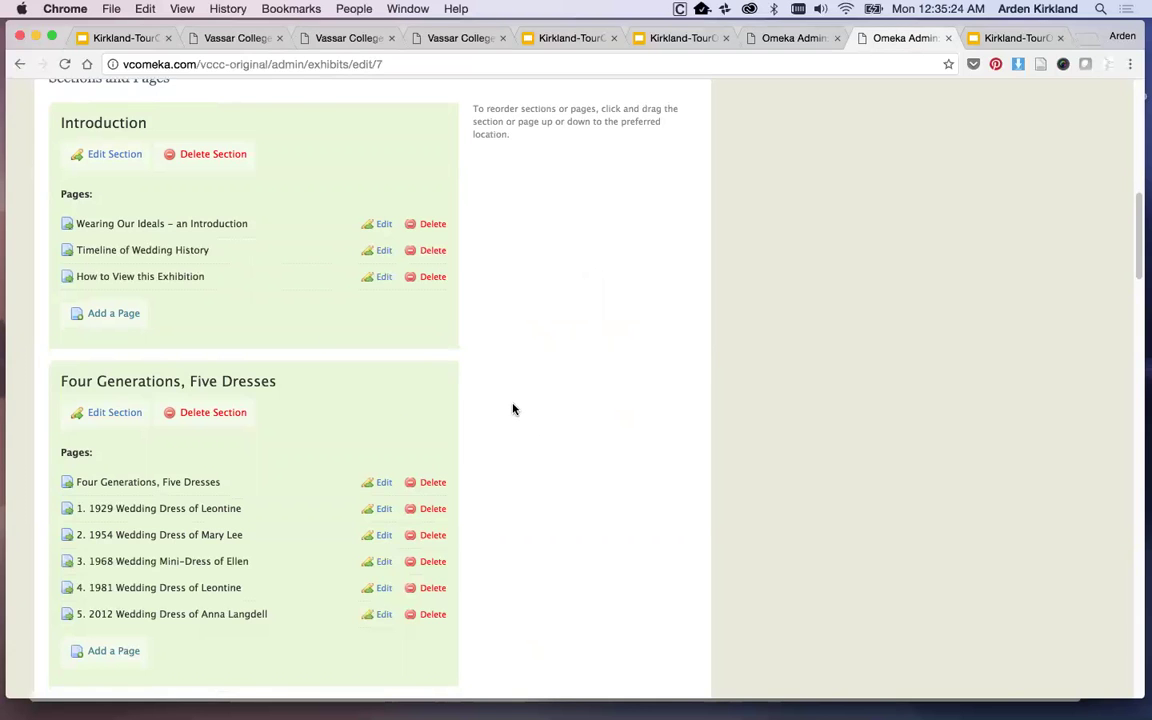
{"action": "scroll", "coordinate": [515, 409], "scroll_direction": "down", "scroll_amount": 1}
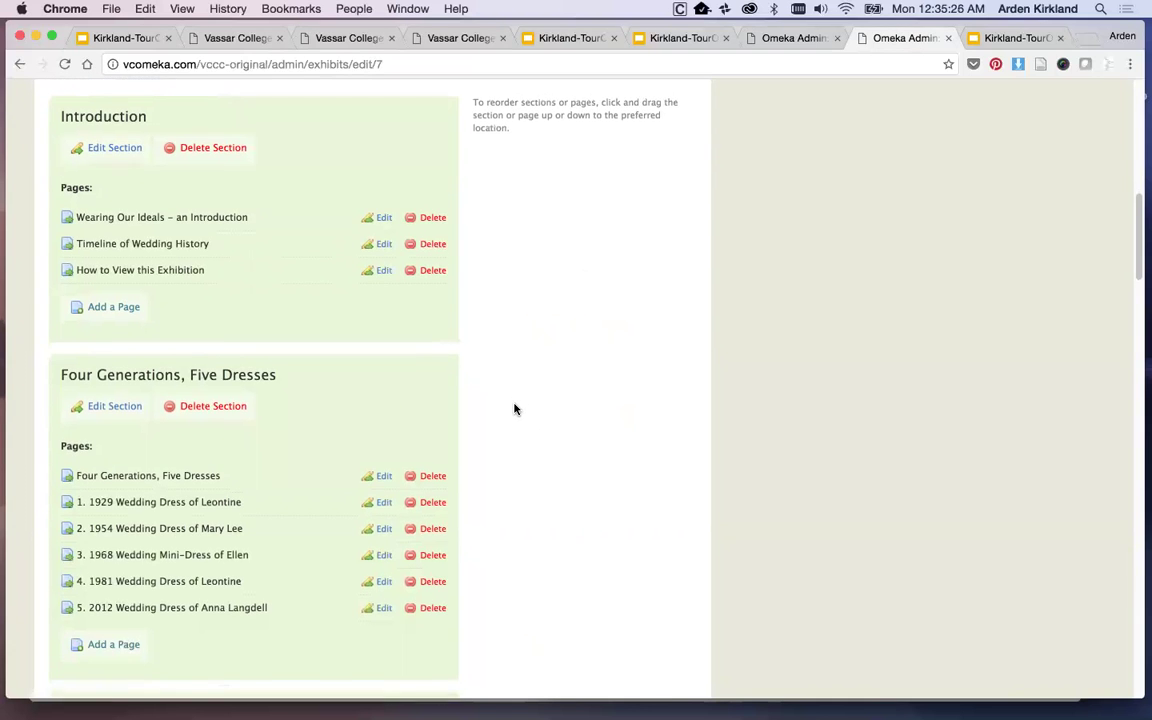
{"action": "scroll", "coordinate": [515, 409], "scroll_direction": "down", "scroll_amount": 1}
{"action": "scroll", "coordinate": [515, 409], "scroll_direction": "up", "scroll_amount": 1}
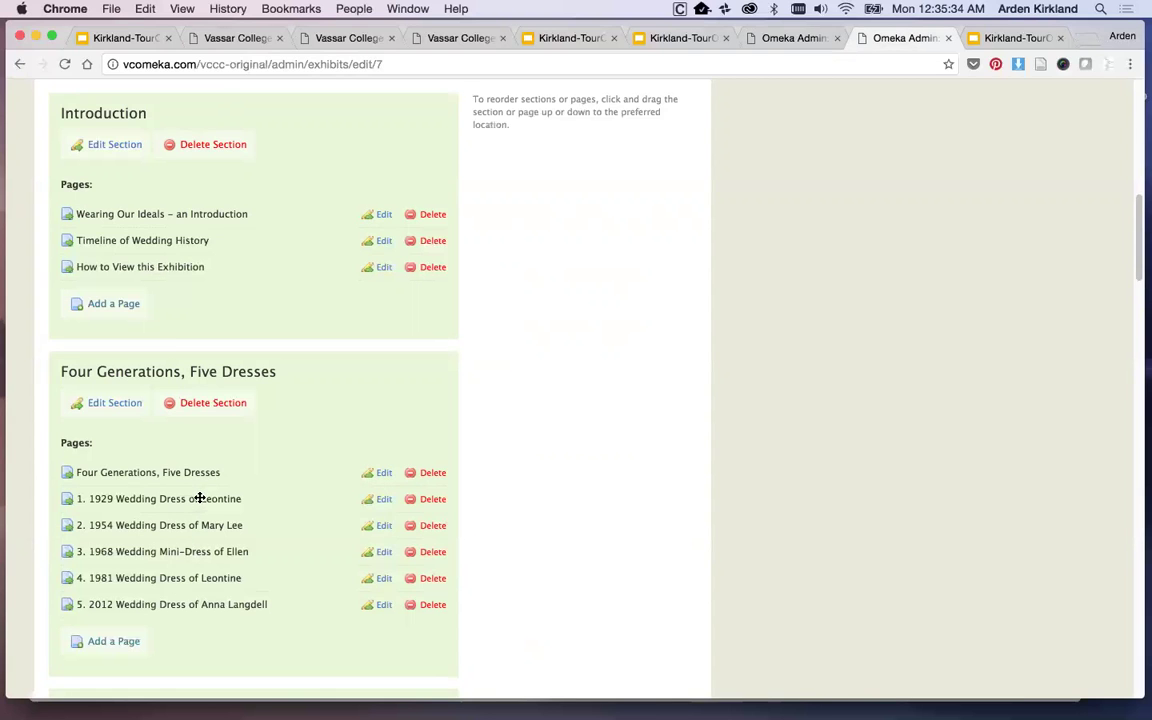
{"action": "left_click_drag", "start_coordinate": [203, 498], "coordinate": [300, 492]}
Revisit the Secret Closet and Vassar Girl's Lament exhibit pages, then return to the 'One Omeka Site, Three Different Exhibits' slide
{"action": "left_click", "coordinate": [456, 39]}
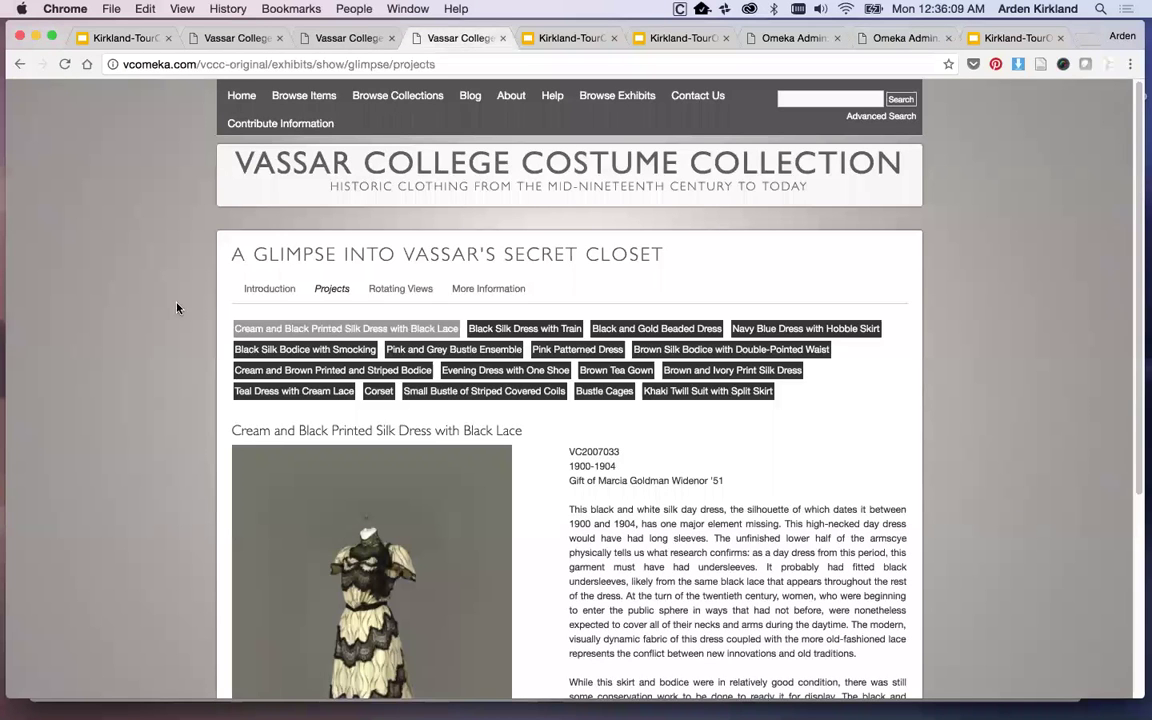
{"action": "left_click", "coordinate": [338, 38]}
{"action": "scroll", "coordinate": [138, 216], "scroll_direction": "up", "scroll_amount": 2}
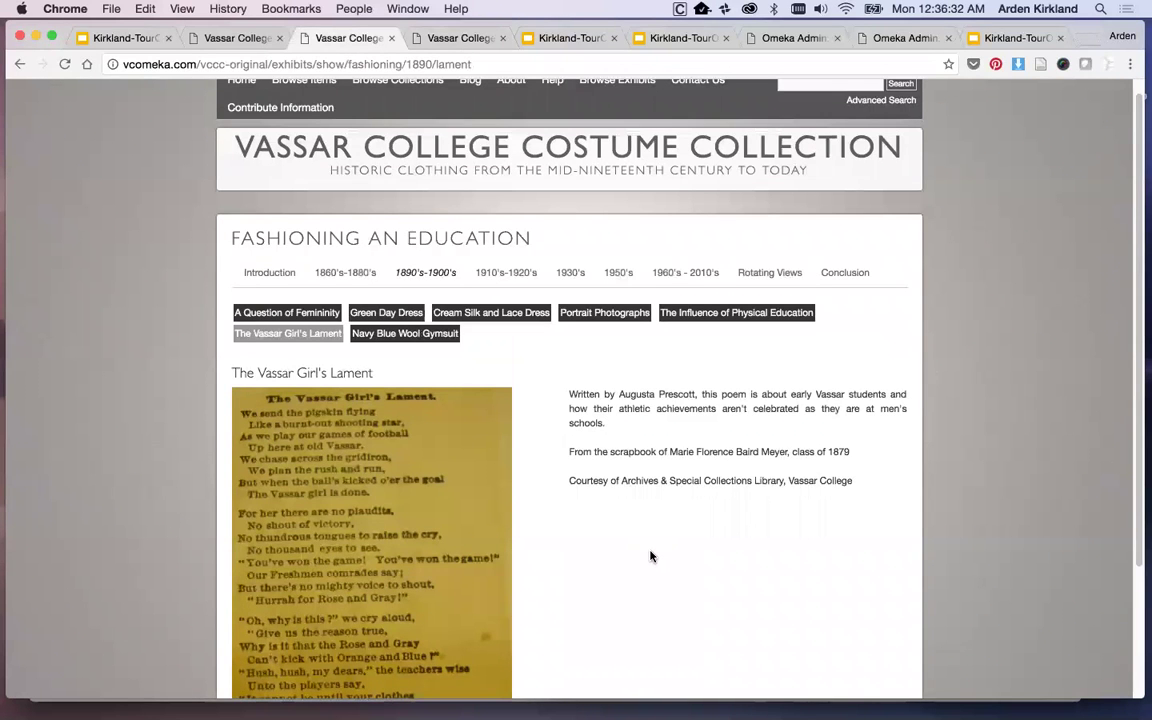
{"action": "left_click", "coordinate": [1035, 40]}
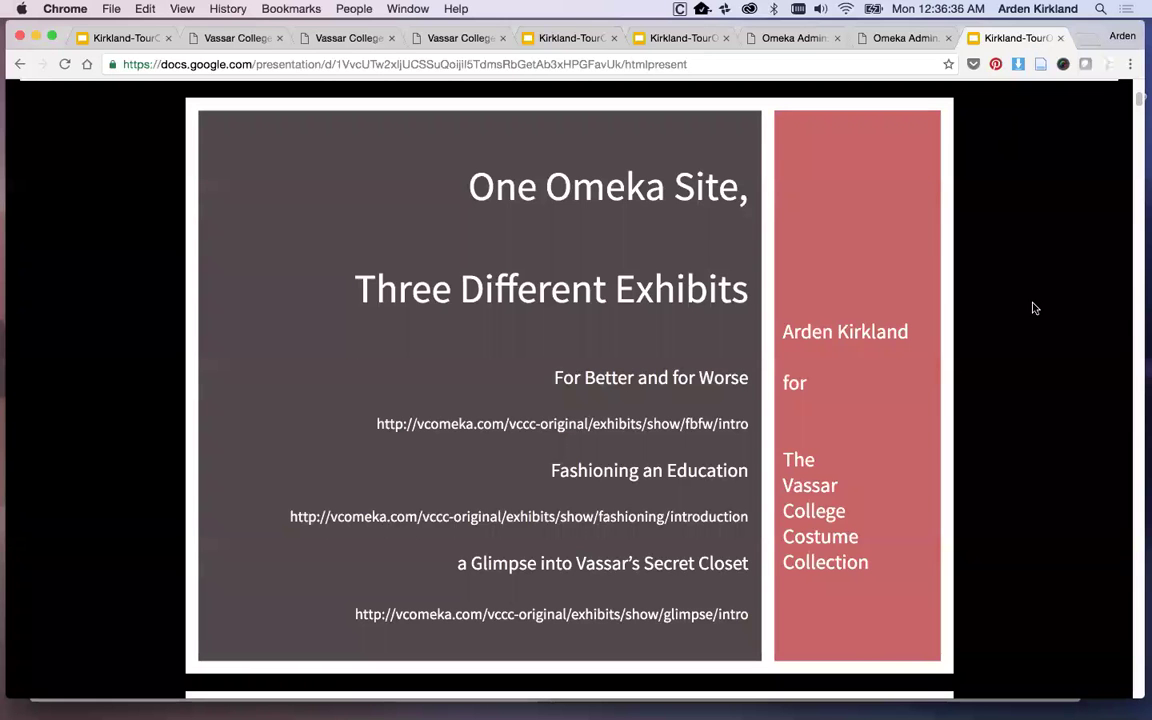